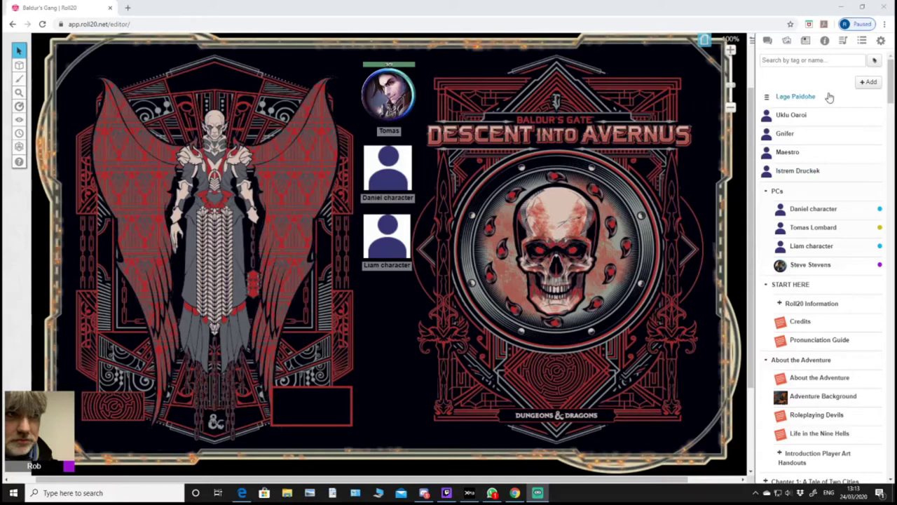
Add a new character to the journal and name it with the player's first name followed by "Character".
left_click(870, 85)
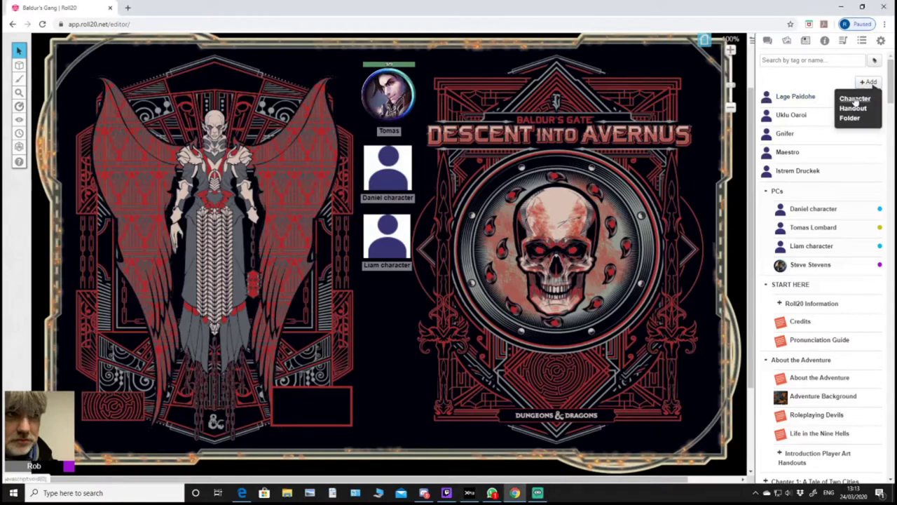
left_click(856, 102)
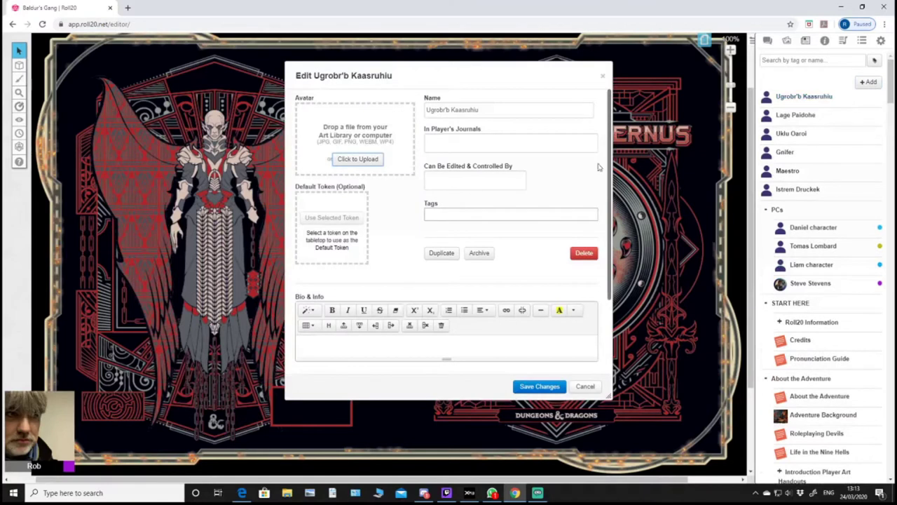
left_click_drag(499, 107, 412, 105)
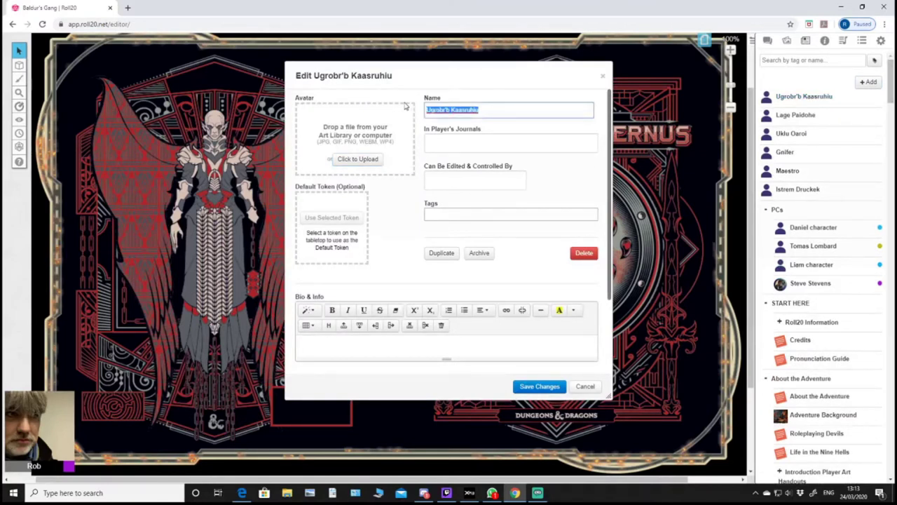
type("Rob ")
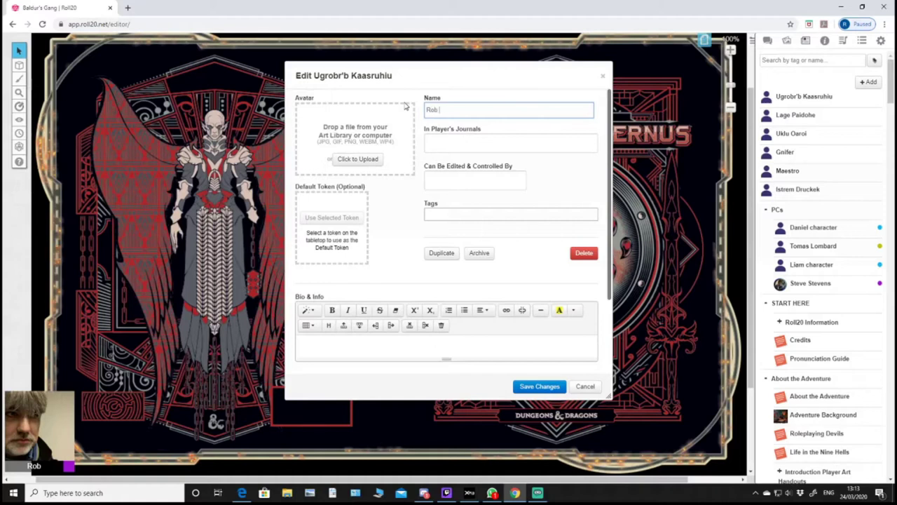
type("Character")
Give the matching player journal access and edit control of the new character, save the changes and close it.
left_click(494, 146)
left_click(436, 171)
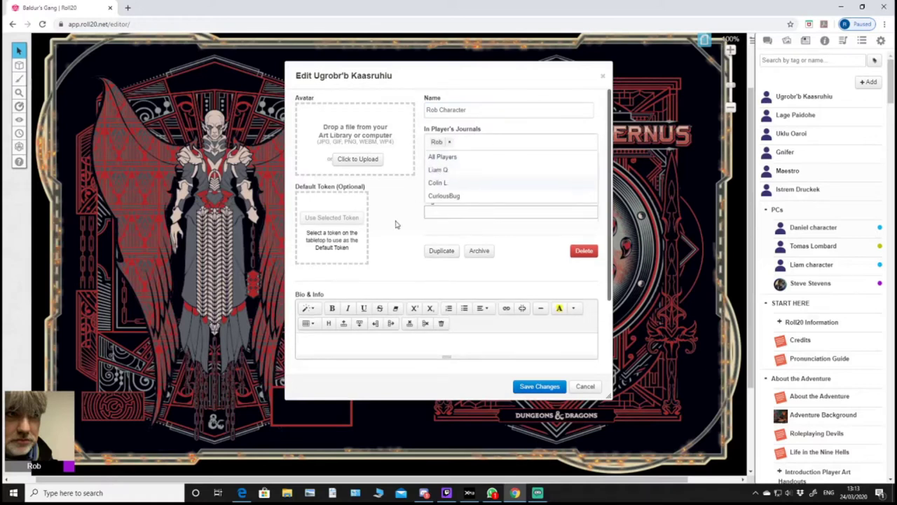
left_click(395, 224)
left_click(462, 181)
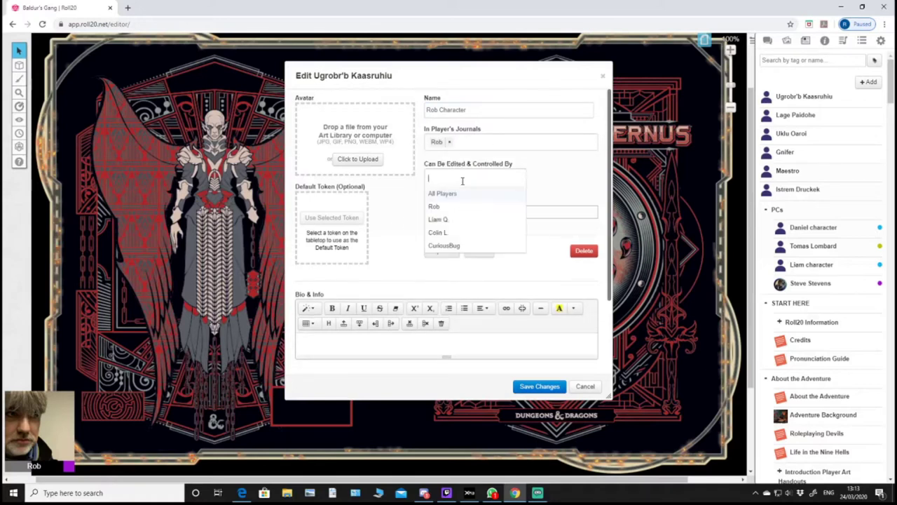
left_click(434, 208)
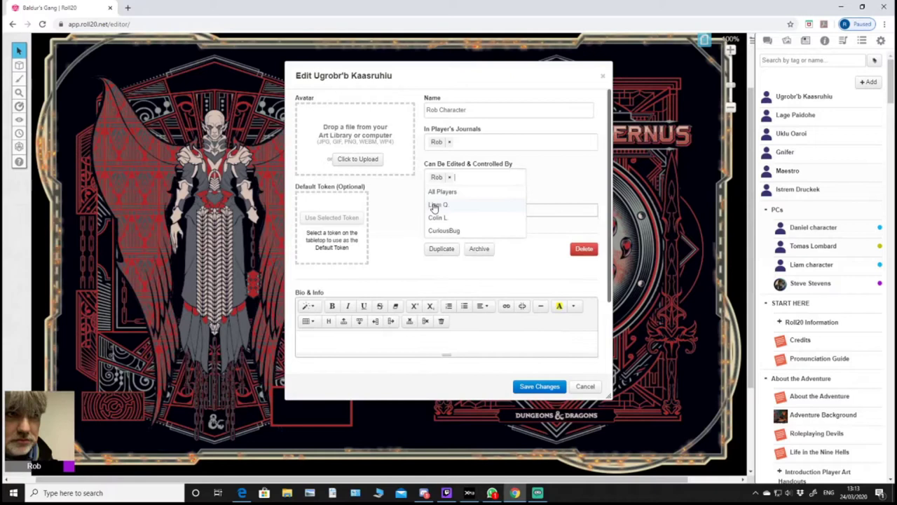
left_click(394, 281)
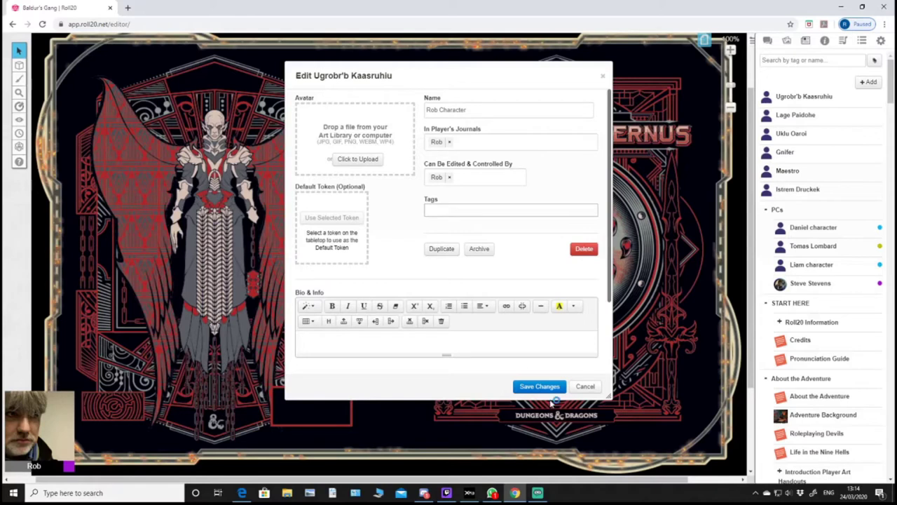
left_click(538, 386)
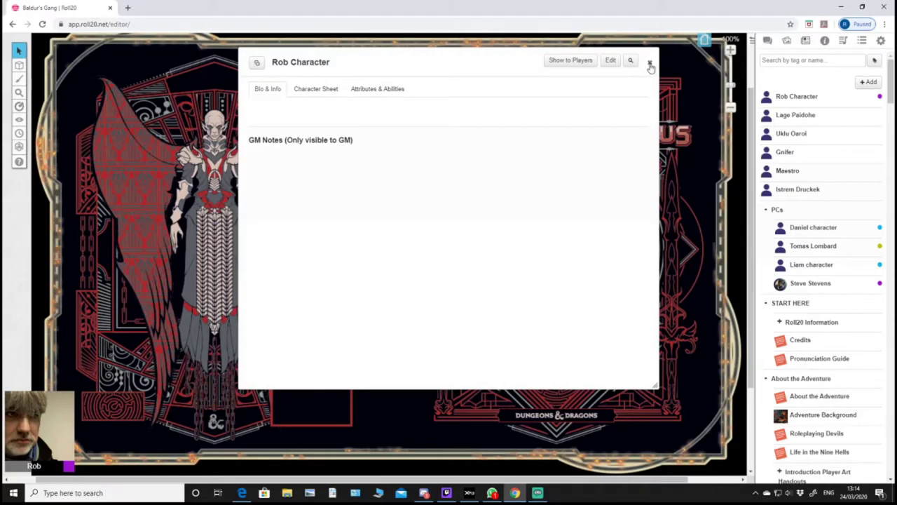
left_click(650, 64)
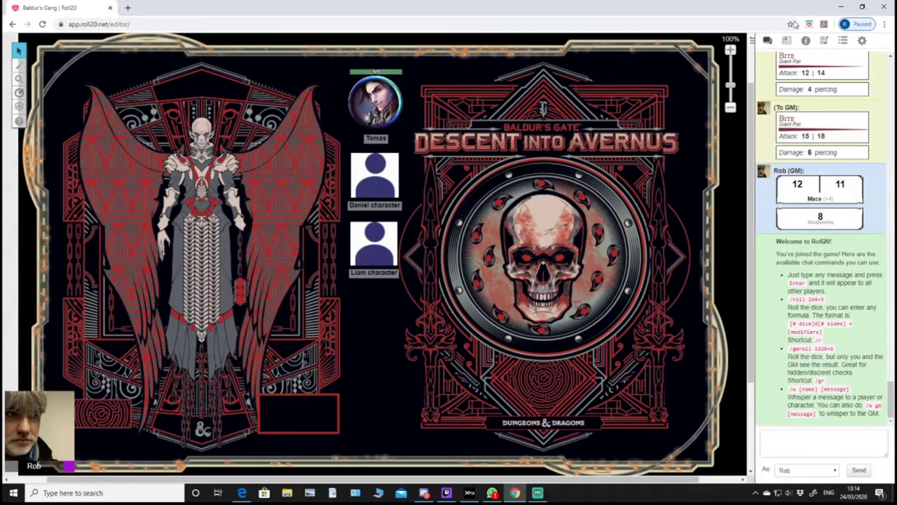
Open the new character's sheet from the journal, enlarge its window and start the Charactermancer.
left_click(787, 41)
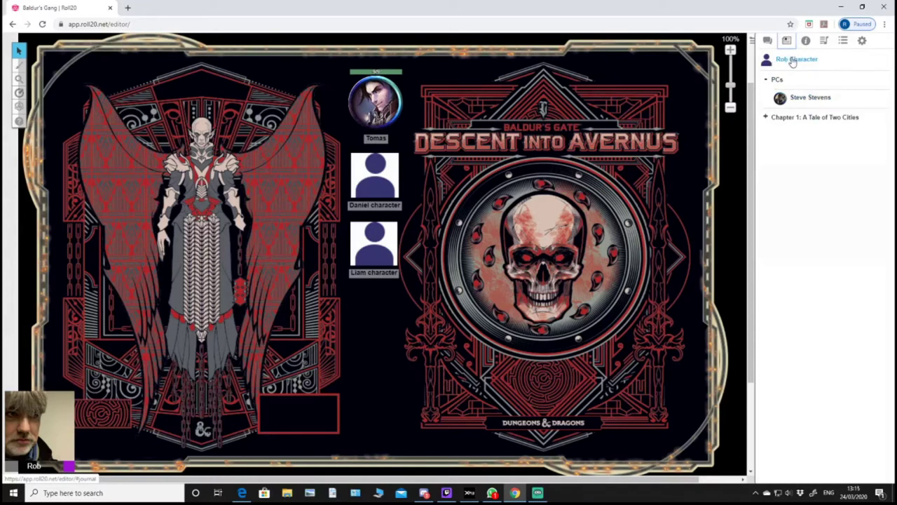
left_click(793, 60)
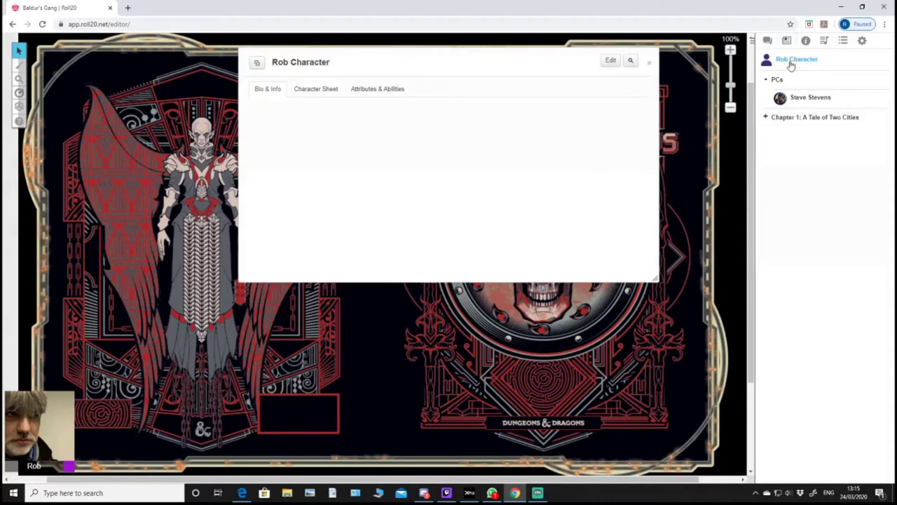
left_click(320, 91)
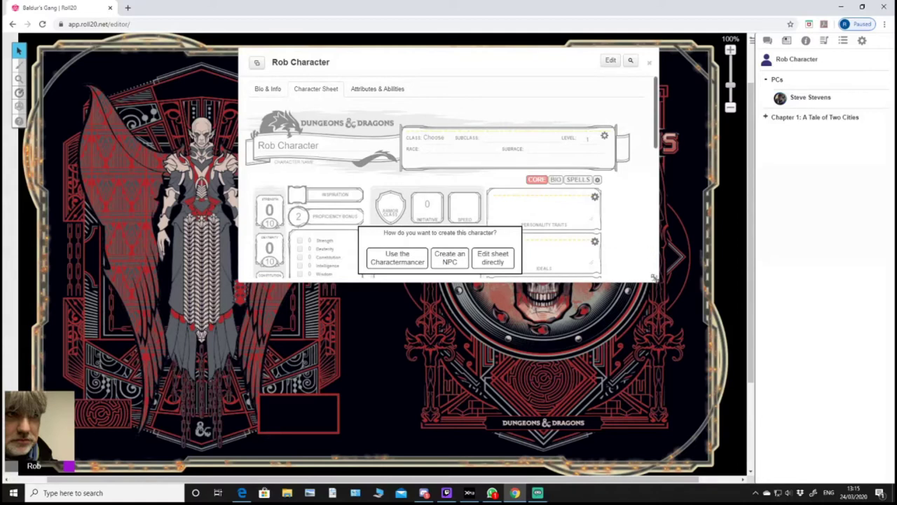
left_click_drag(653, 288, 645, 461)
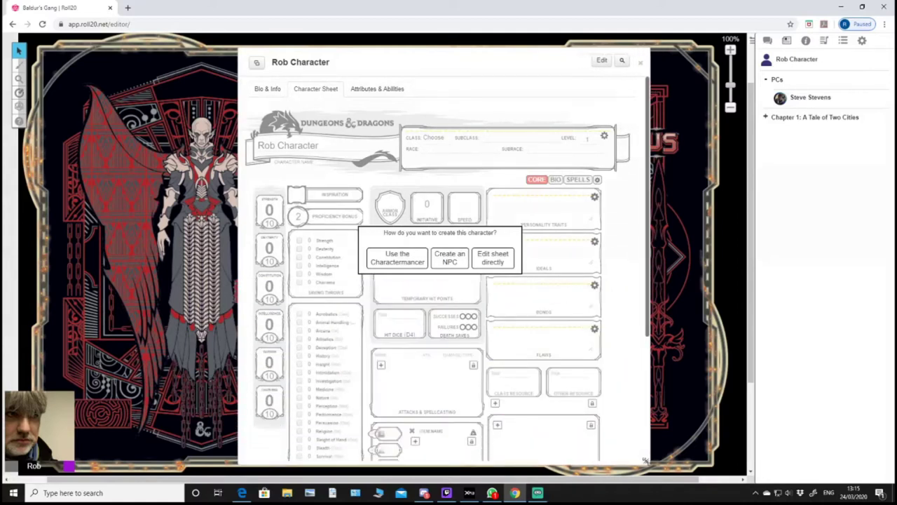
left_click(398, 258)
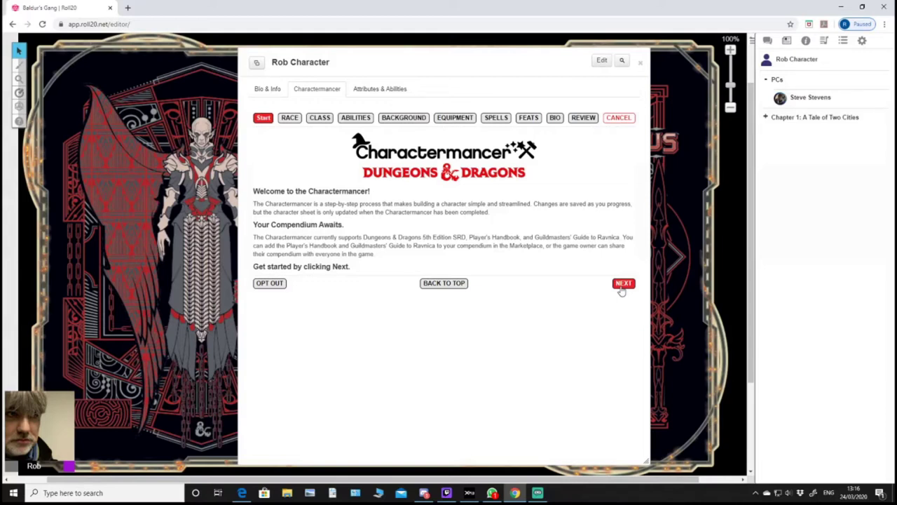
Continue from the Charactermancer welcome page to the race stage and choose Human (PHB) as the race.
left_click(622, 284)
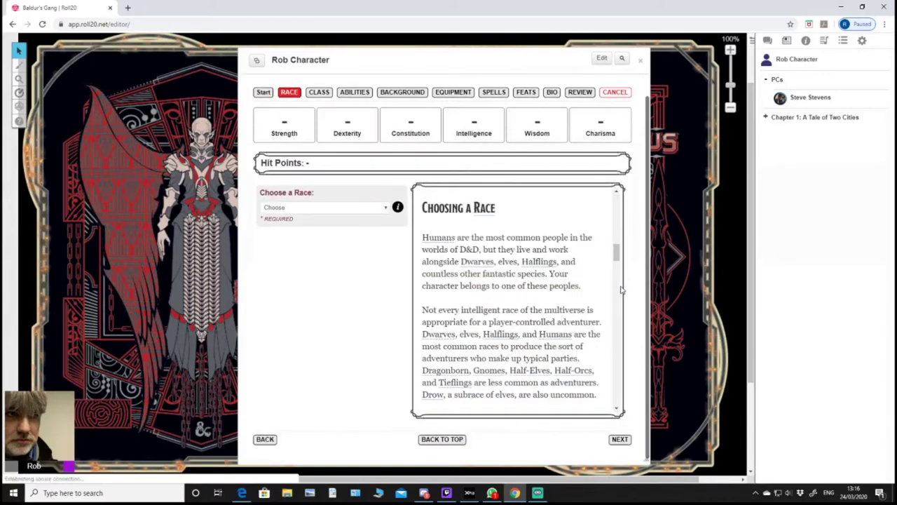
left_click(360, 210)
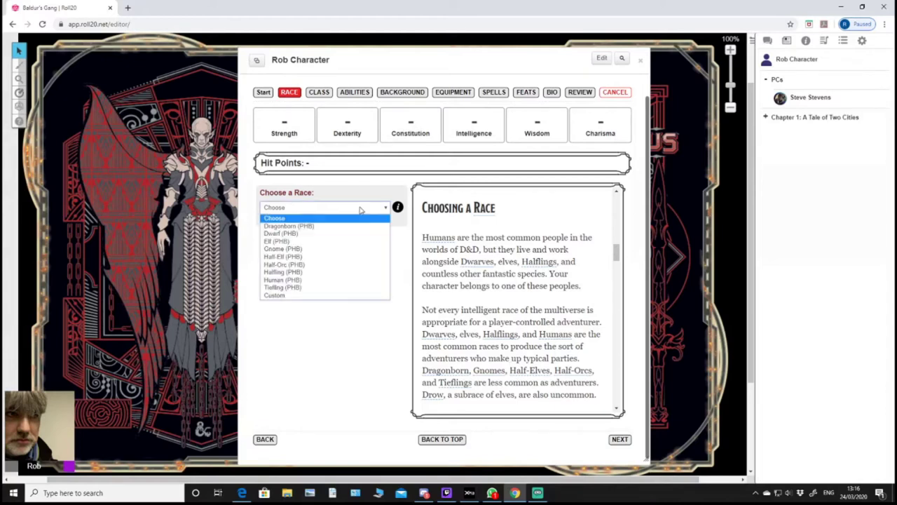
left_click(302, 281)
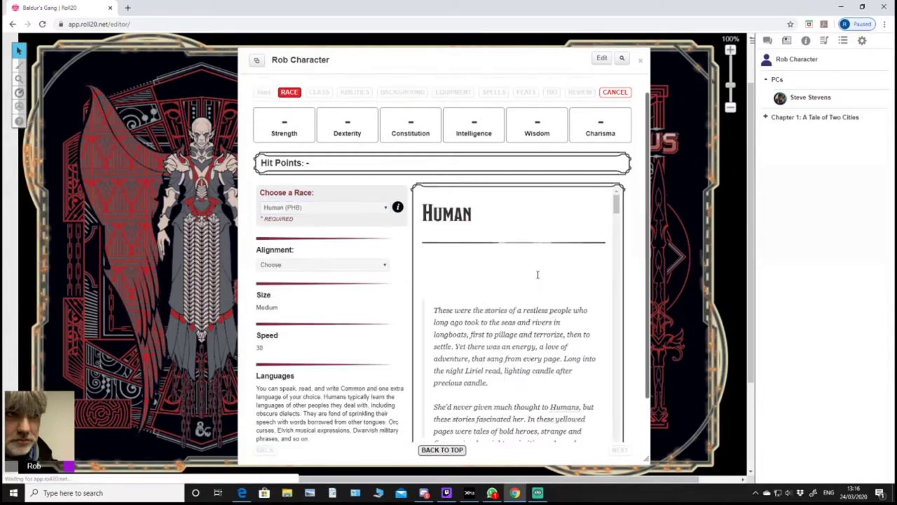
Review the human race options, then set the alignment to Chaotic Good and the extra language proficiency to Goblin (PHB).
scroll(538, 277, "down", 2)
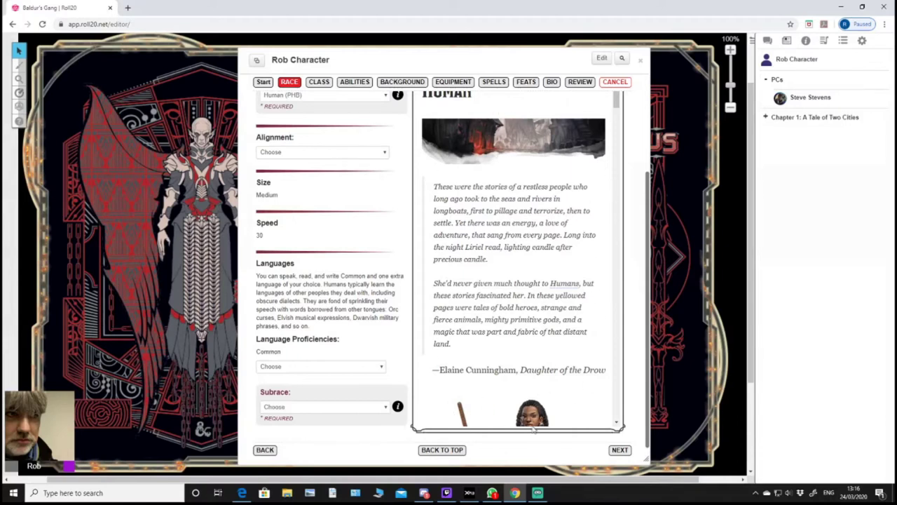
left_click_drag(614, 104, 624, 83)
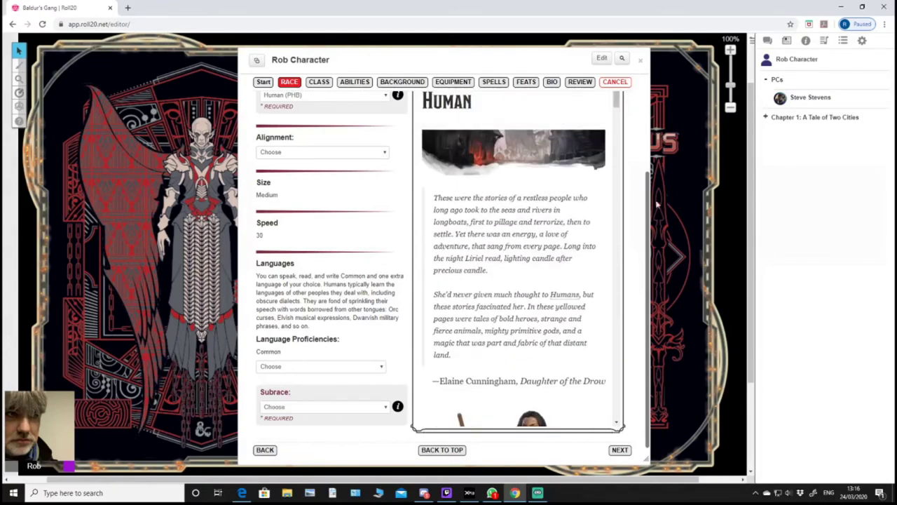
left_click_drag(649, 228, 642, 112)
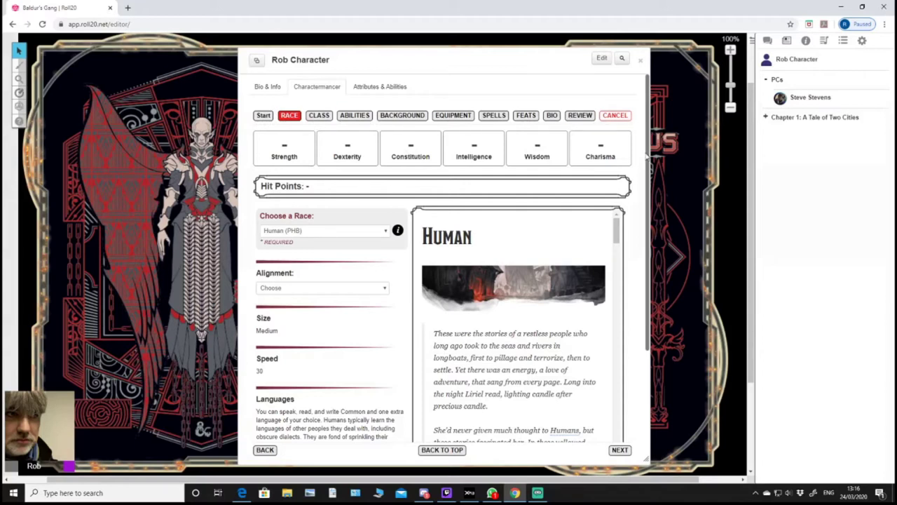
left_click_drag(650, 160, 649, 268)
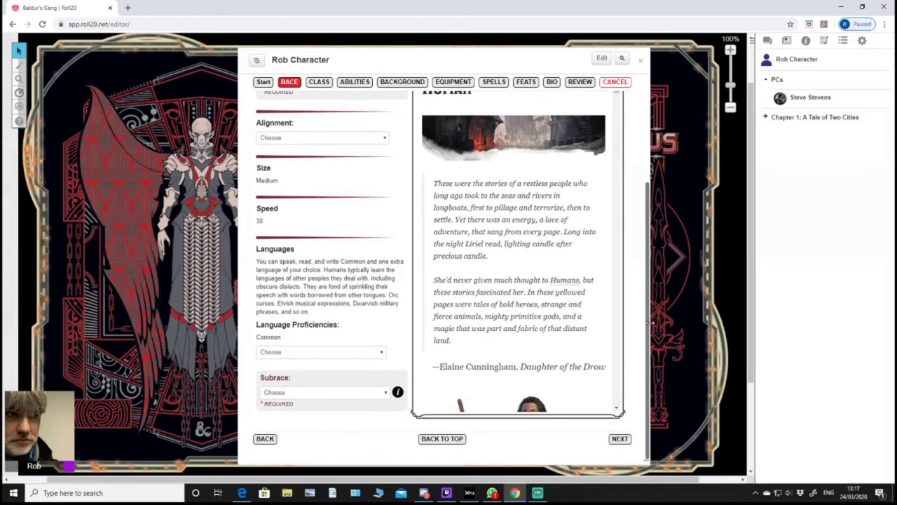
left_click(384, 139)
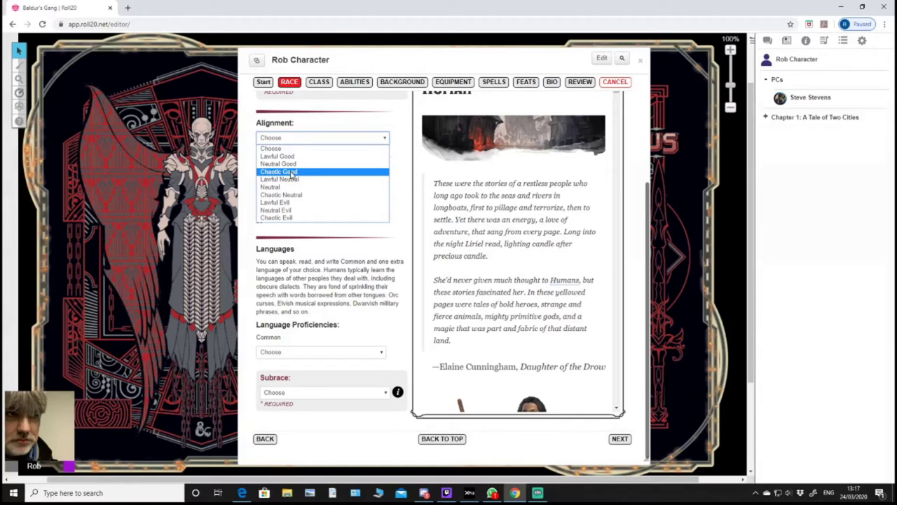
left_click(291, 172)
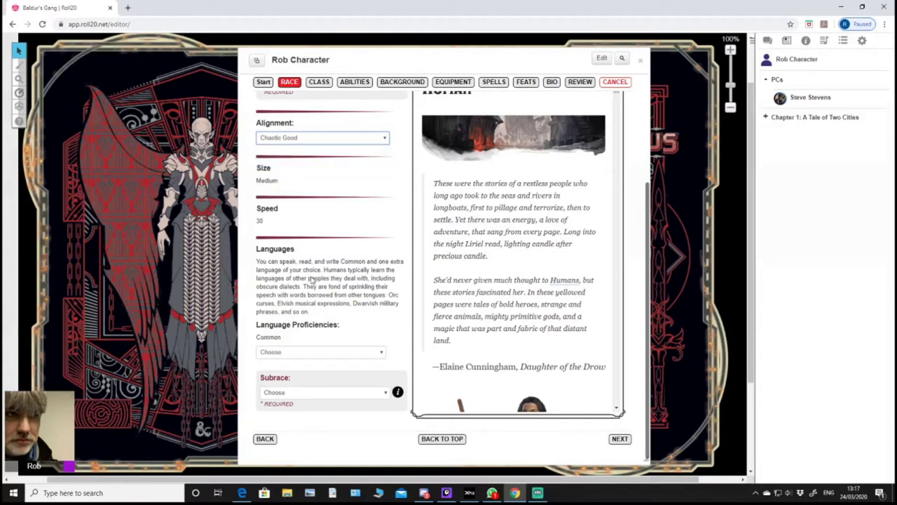
left_click(315, 353)
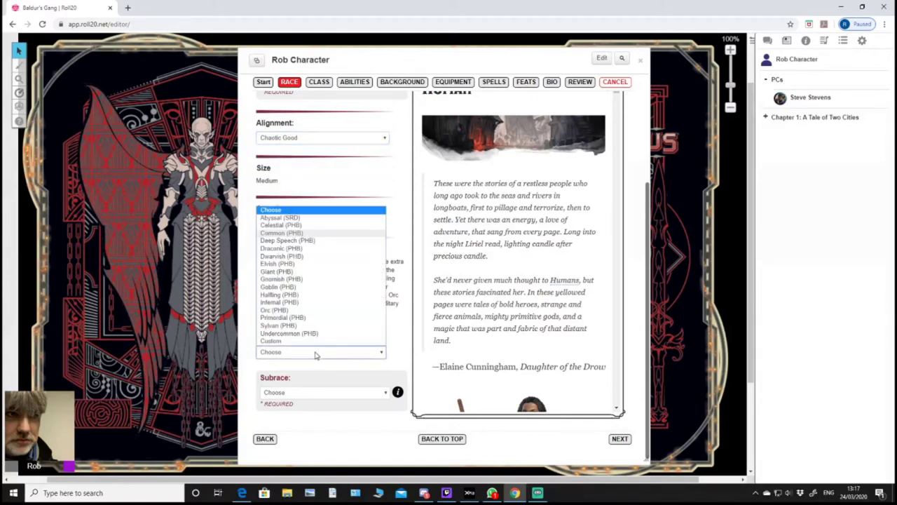
left_click(278, 286)
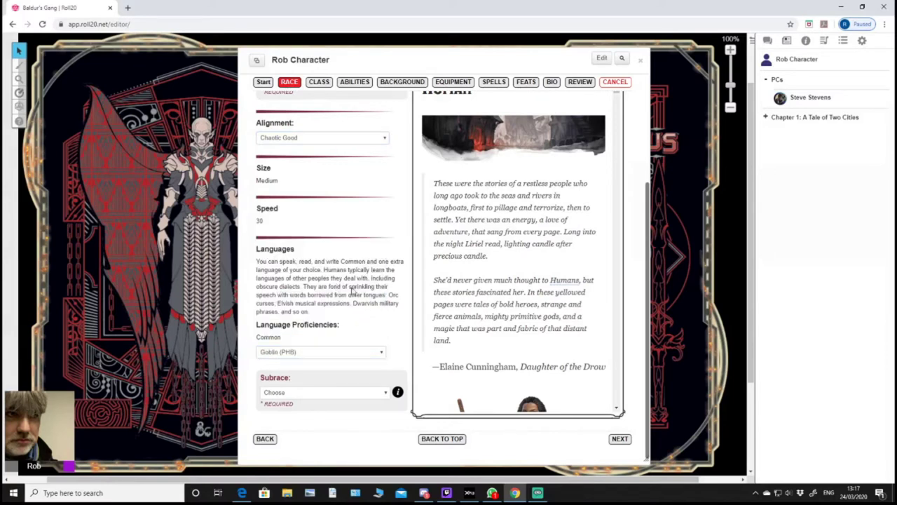
Set the subrace to Standard Human (PHB) and check its ability score increases.
left_click(387, 394)
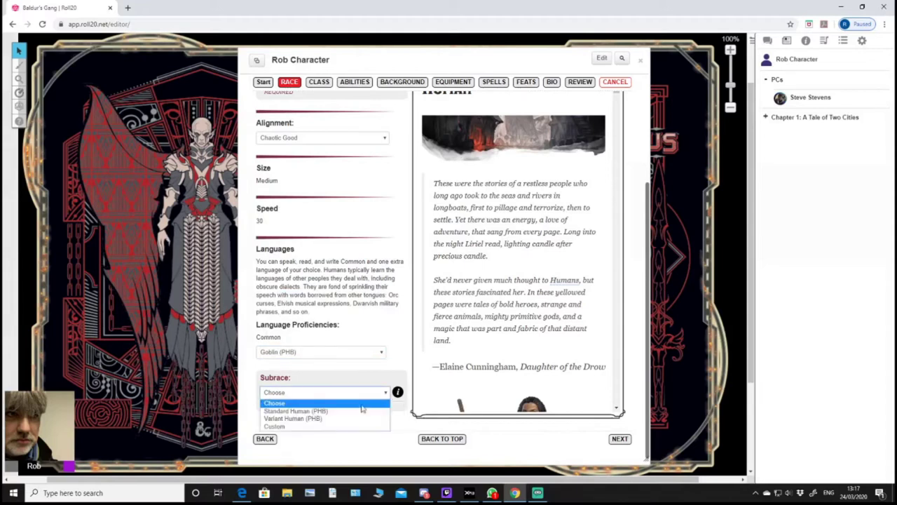
left_click(327, 412)
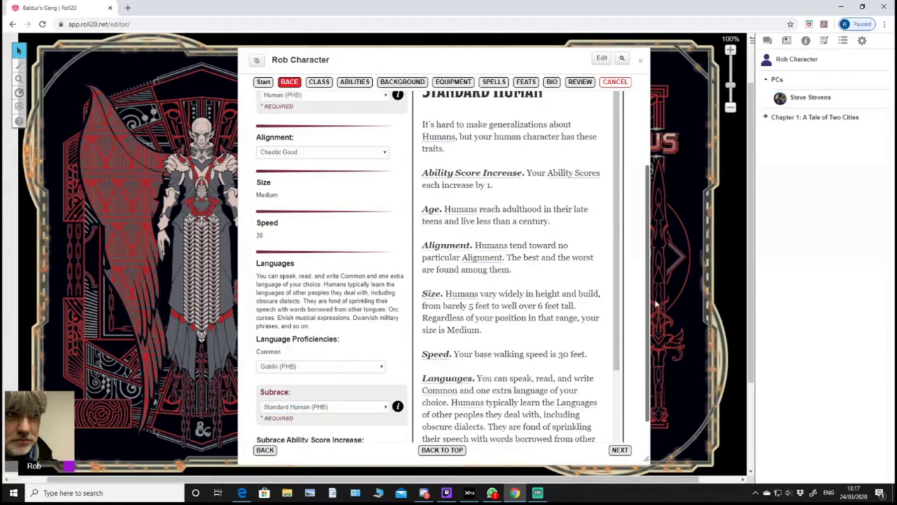
scroll(330, 357, "down", 2)
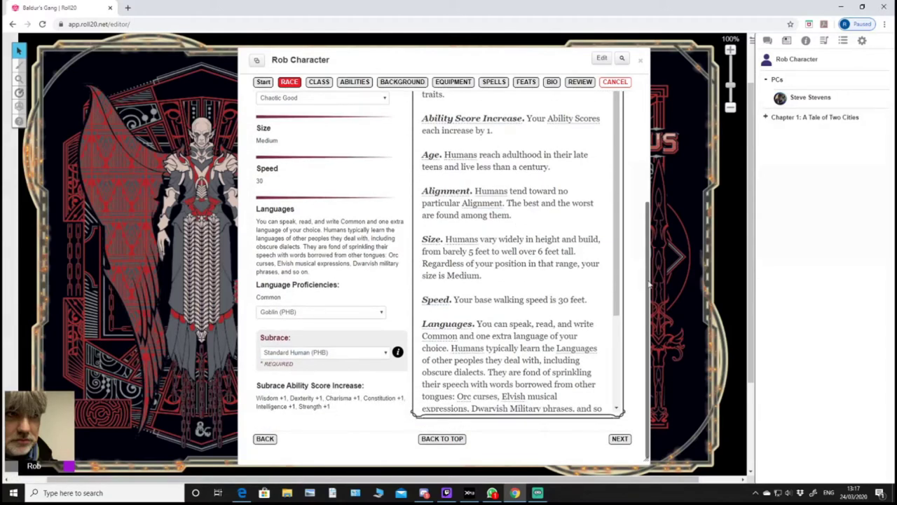
left_click_drag(648, 287, 642, 143)
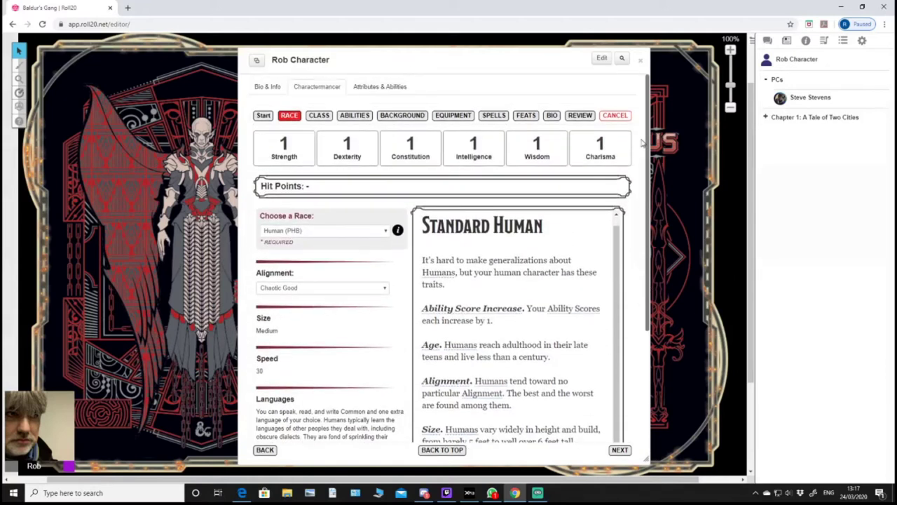
scroll(386, 379, "down", 3)
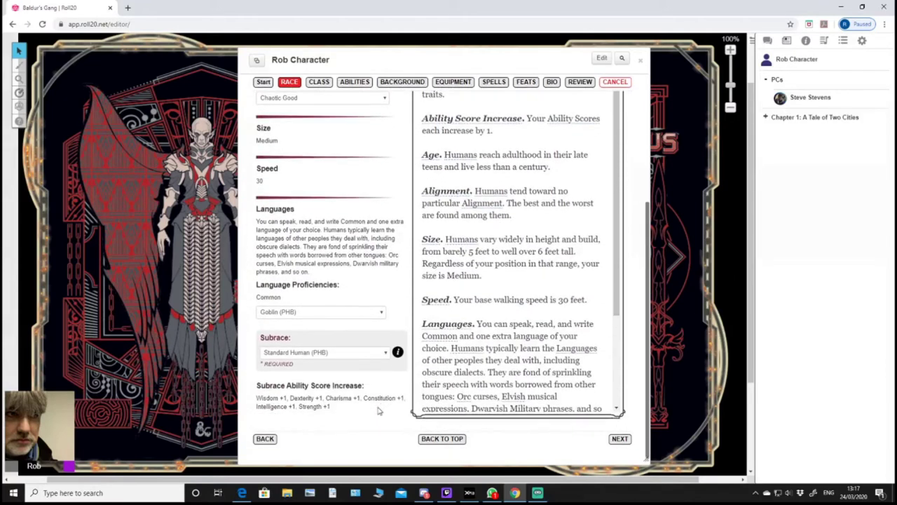
Change the subrace to Variant Human (PHB) and view its ability score and skill proficiency choices.
left_click(384, 353)
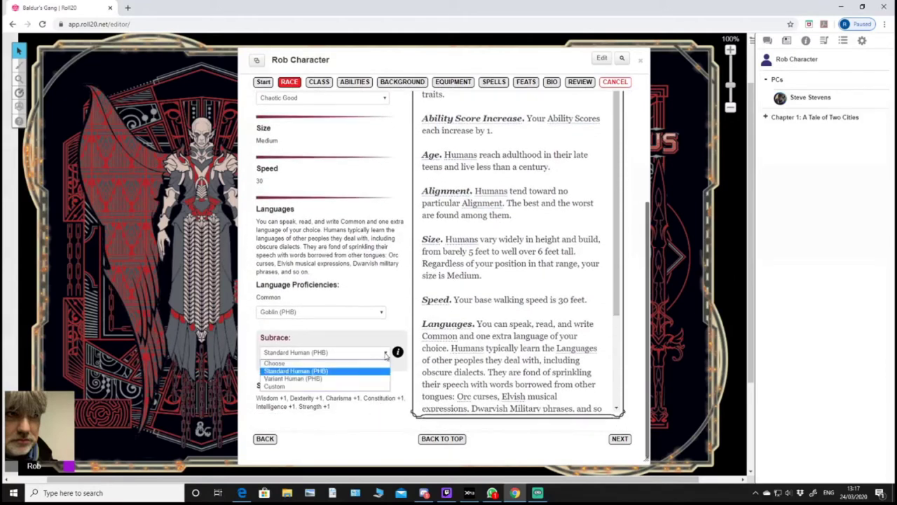
left_click(309, 379)
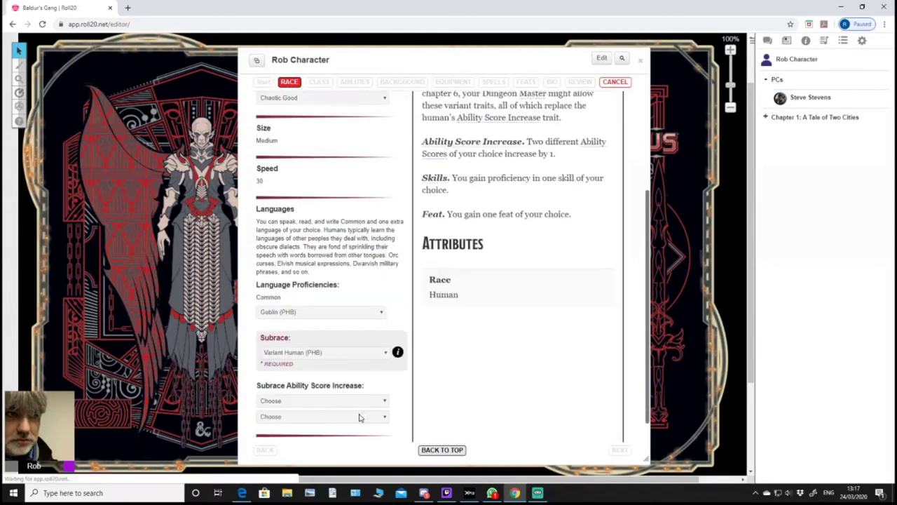
scroll(393, 363, "down", 2)
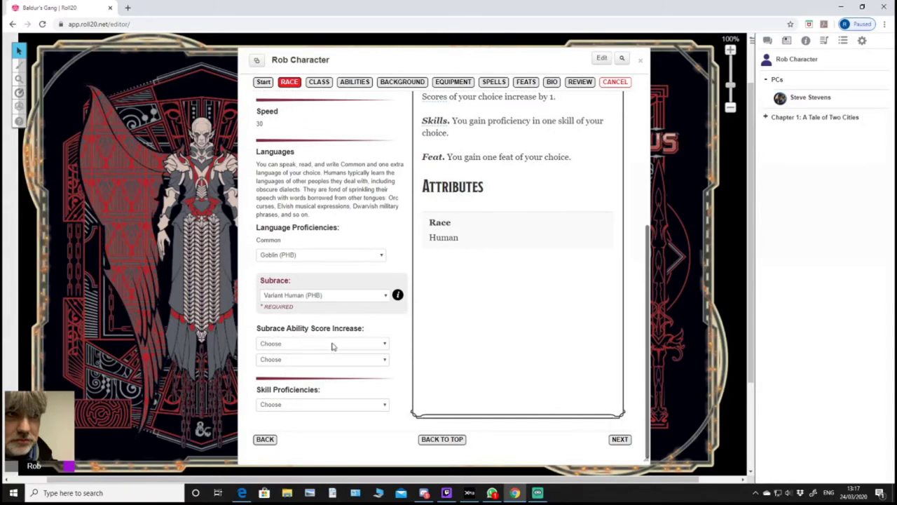
Change the subrace back to Standard Human (PHB) and look over its trait description.
left_click(385, 296)
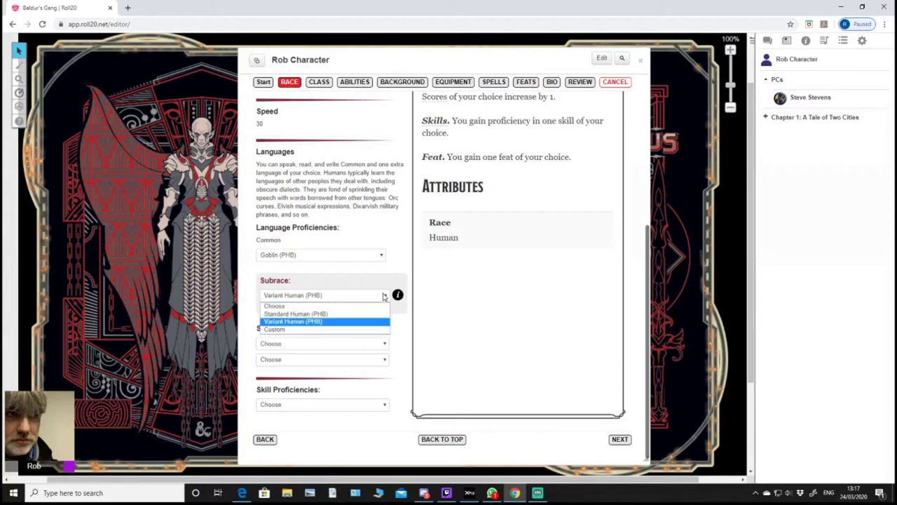
left_click(297, 315)
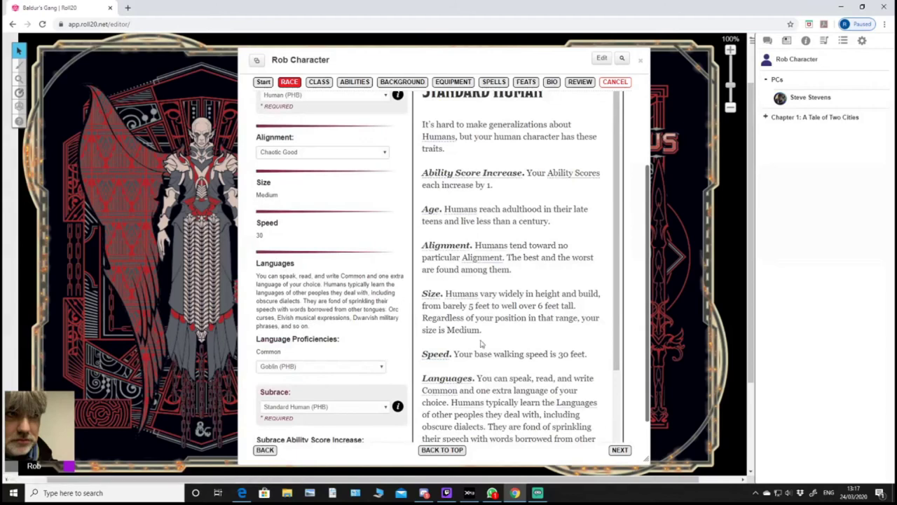
scroll(462, 361, "up", 3)
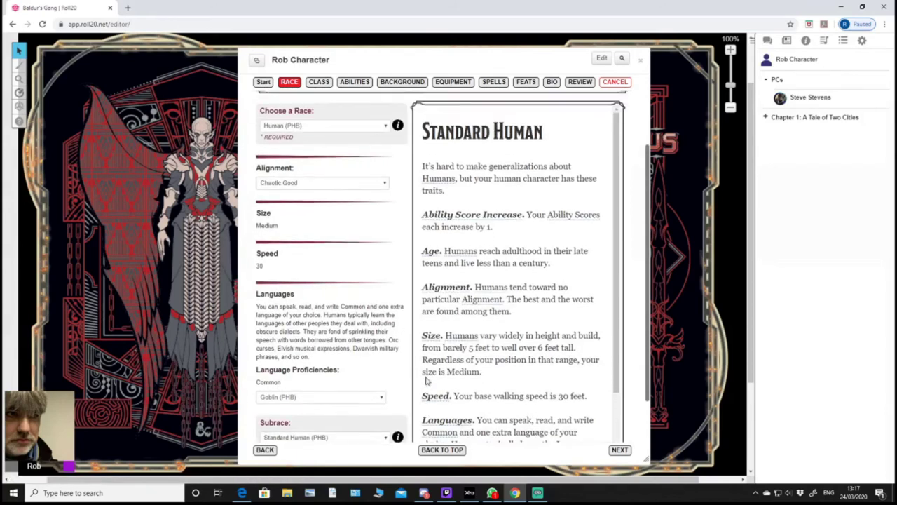
scroll(425, 381, "up", 2)
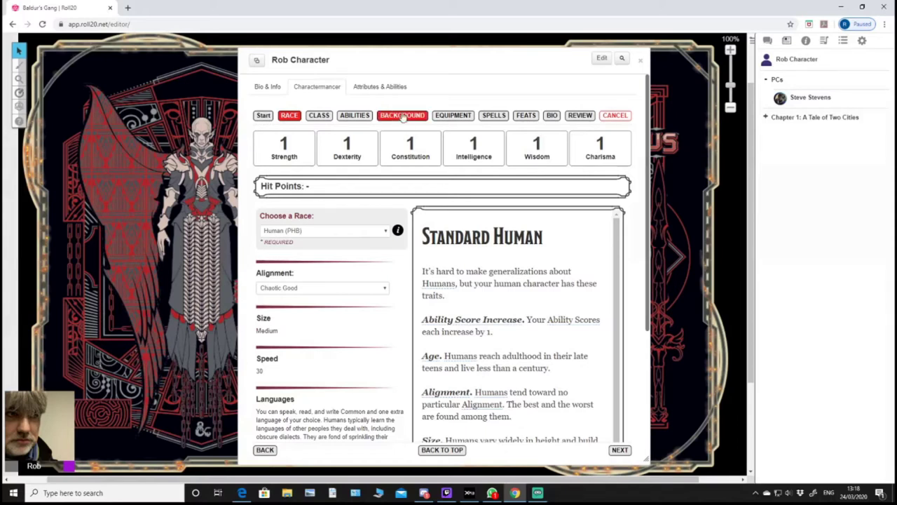
Go to the background stage, choose Pirate (PHB) as the background and review its proficiencies and features.
left_click(403, 117)
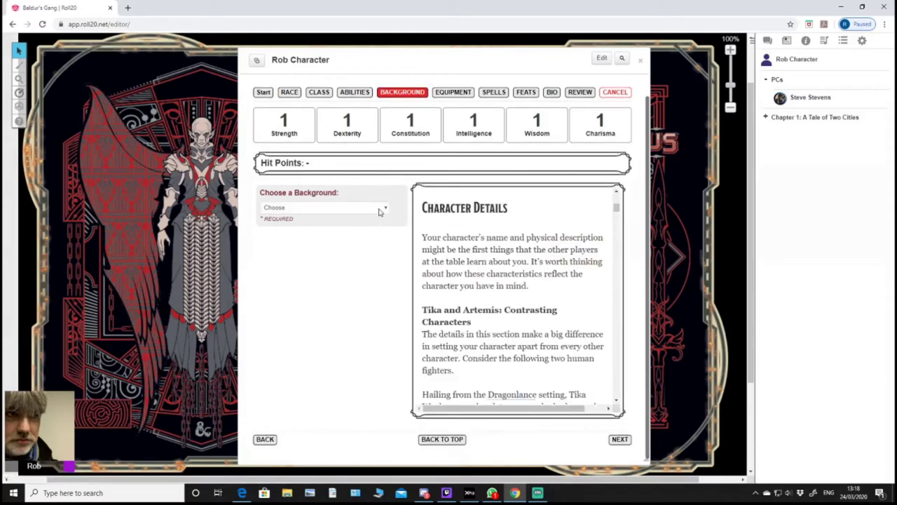
left_click(381, 208)
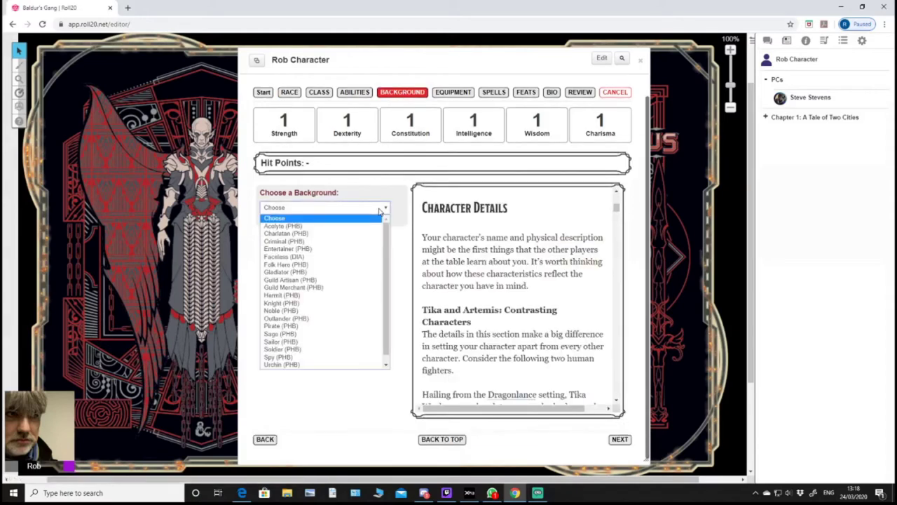
left_click(321, 327)
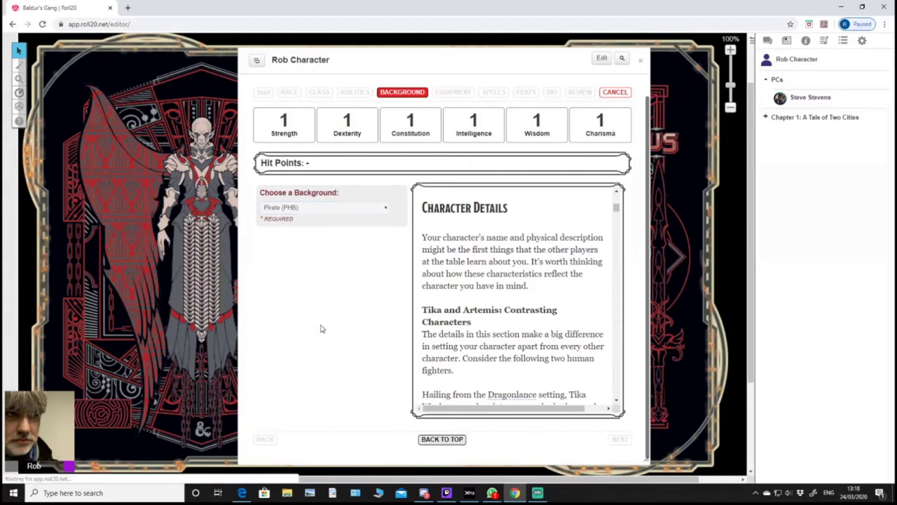
scroll(321, 328, "down", 3)
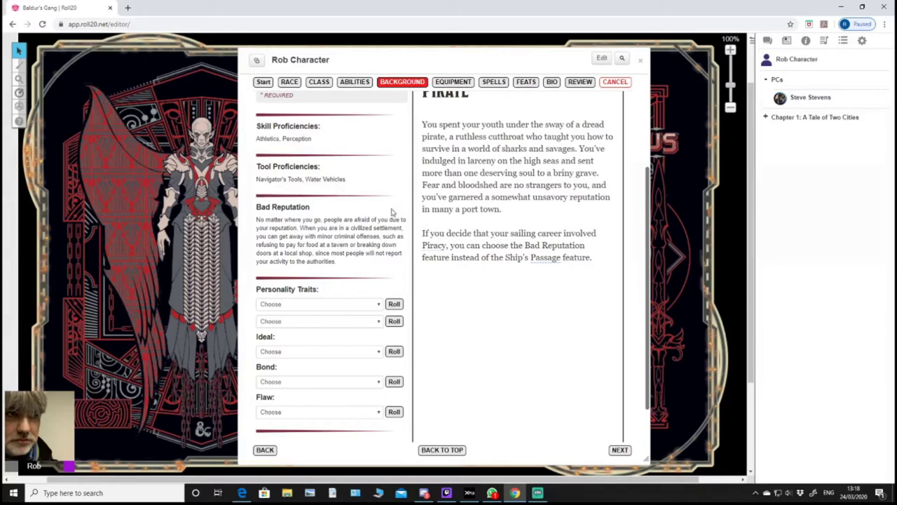
scroll(386, 231, "up", 2)
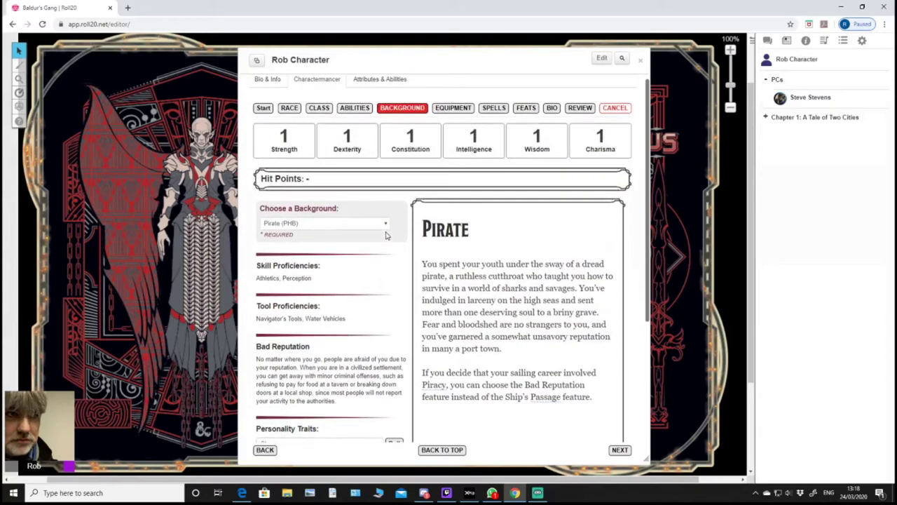
scroll(382, 366, "down", 2)
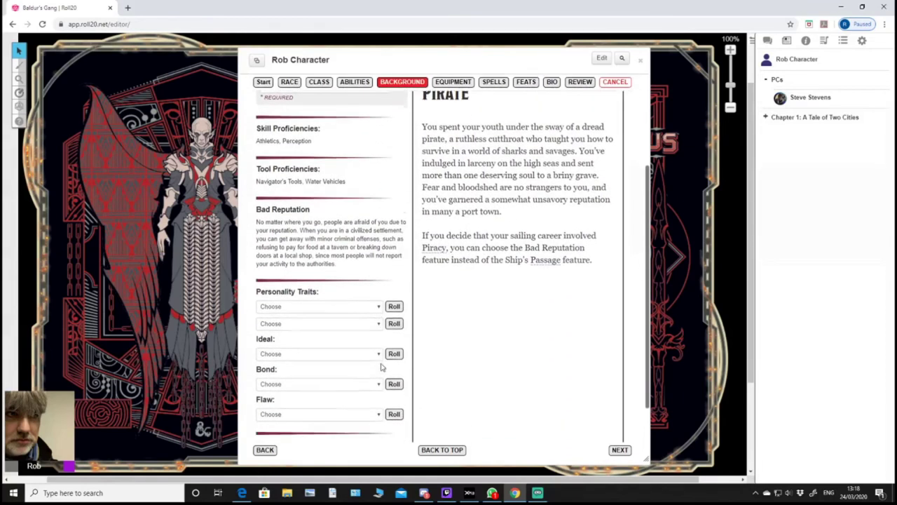
scroll(382, 366, "down", 1)
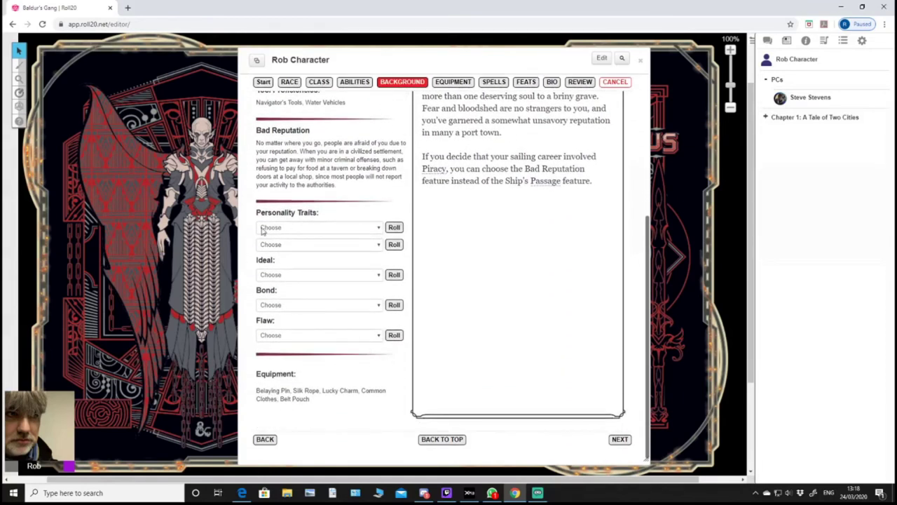
Set the two personality traits to "My friends know they can rely on me..." and "I work hard so that I can play hard...".
left_click(377, 228)
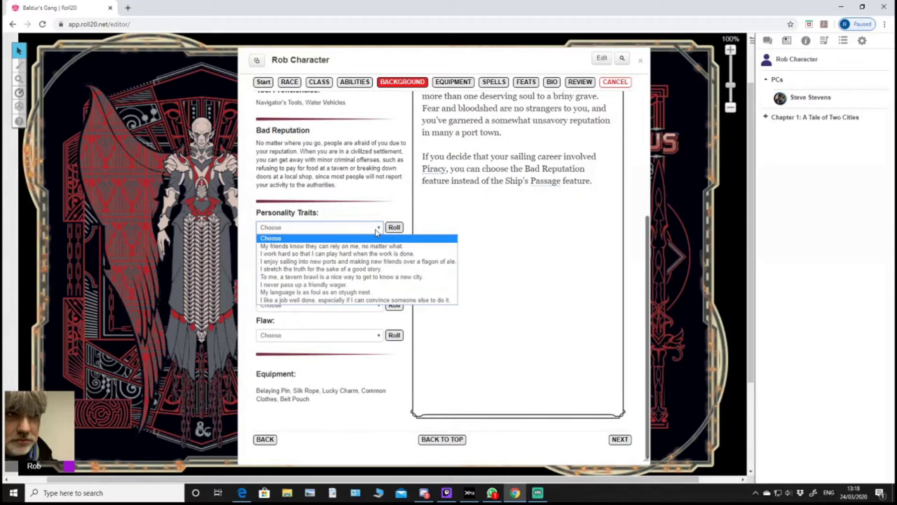
left_click(376, 232)
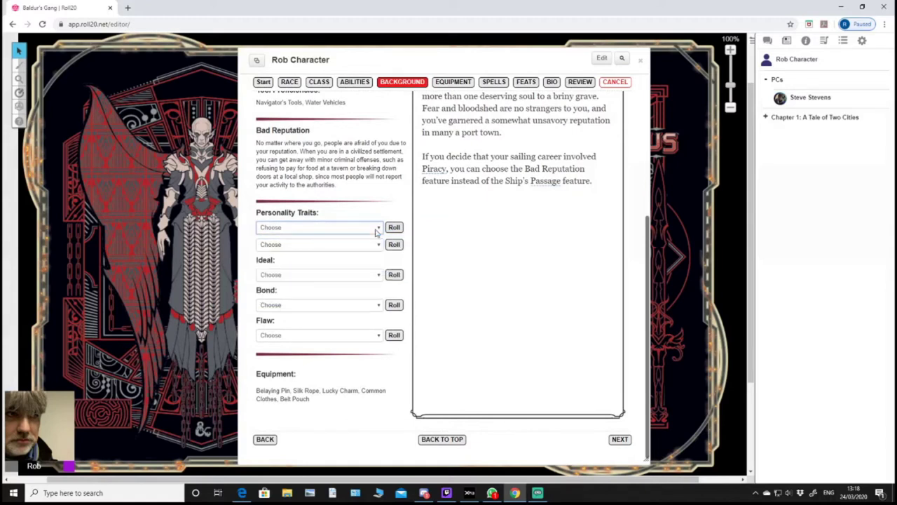
left_click(335, 232)
left_click(304, 247)
left_click(304, 245)
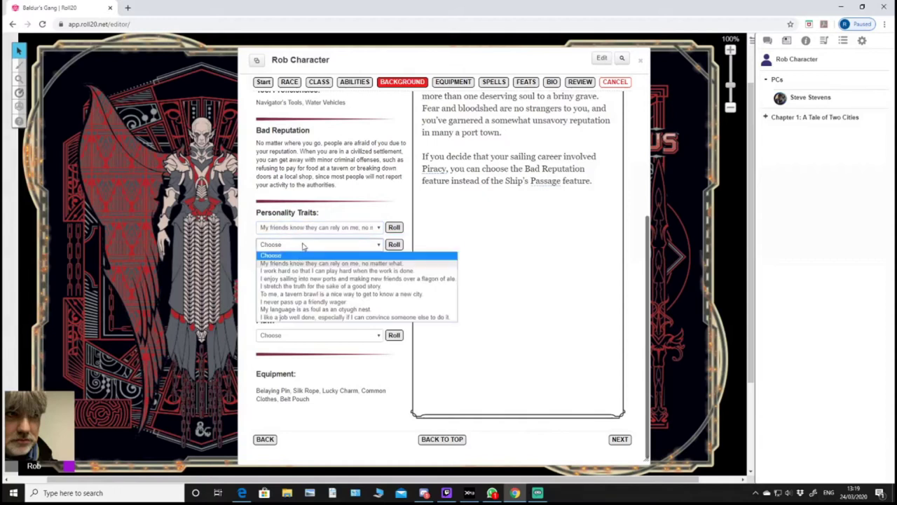
left_click(299, 271)
Set the ideal to Respect, the bond to "I'm loyal to my captain first" and the flaw to "I follow orders, even if I think they're wrong".
left_click(295, 276)
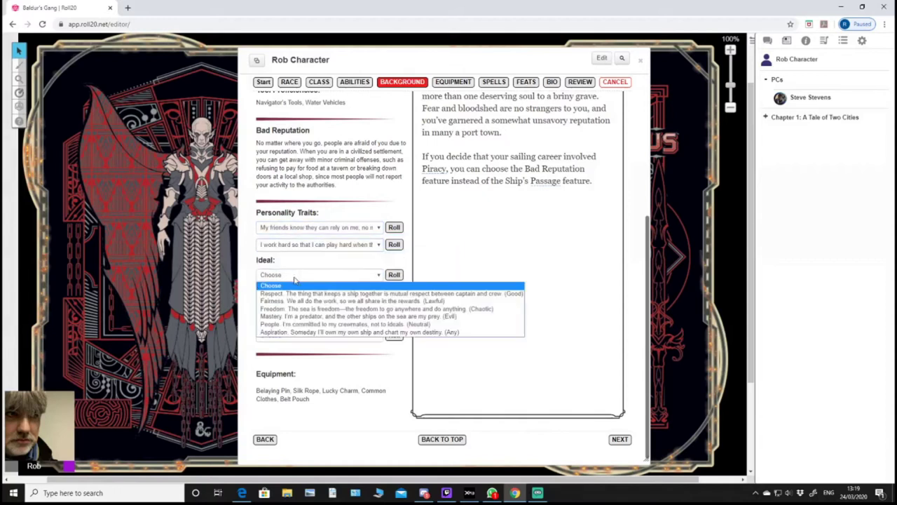
left_click(292, 293)
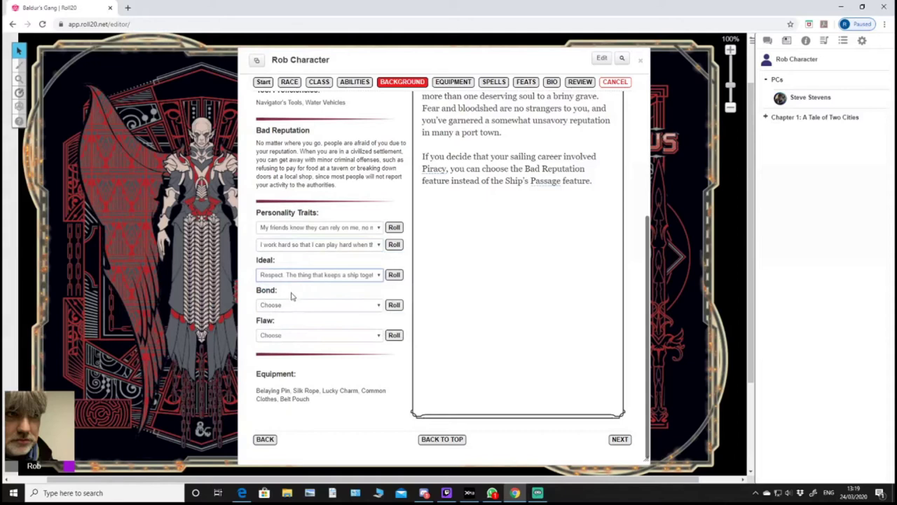
left_click(291, 307)
left_click(292, 323)
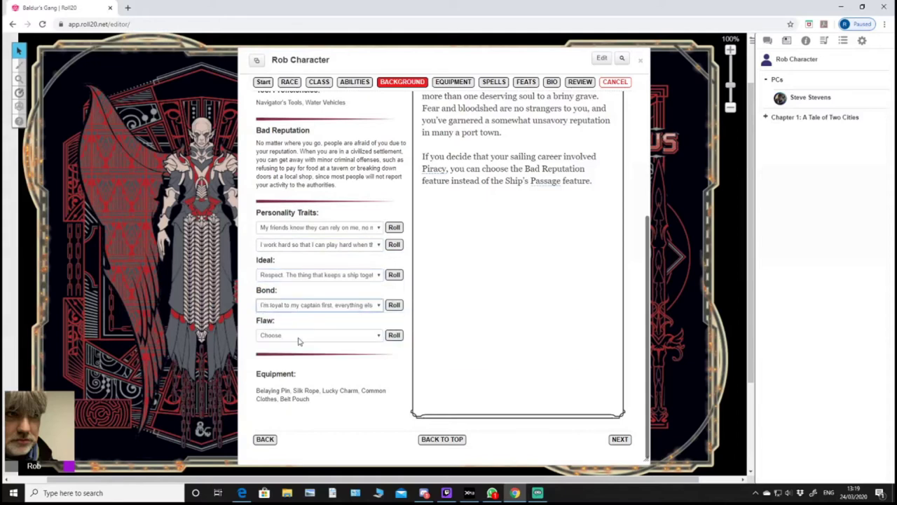
left_click(298, 340)
left_click(297, 354)
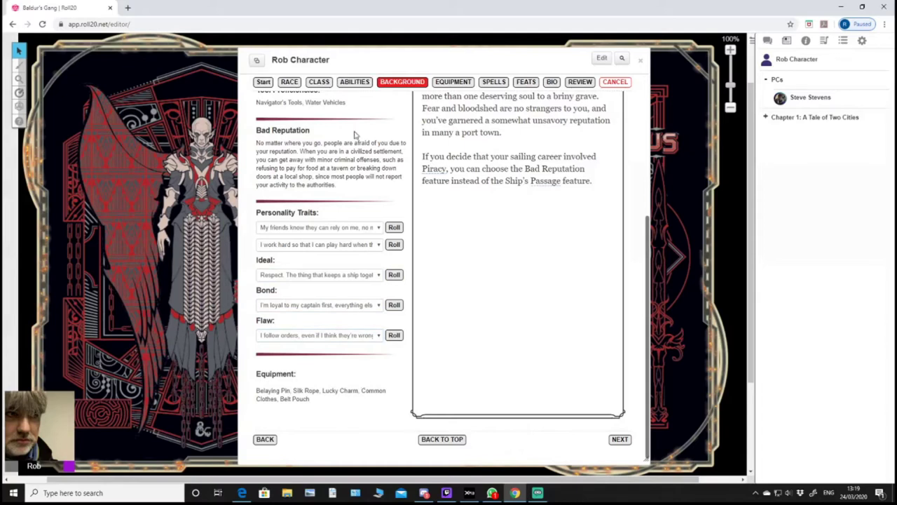
Go to the class stage, choose Cleric (PHB) as the class and look over its description.
left_click(319, 82)
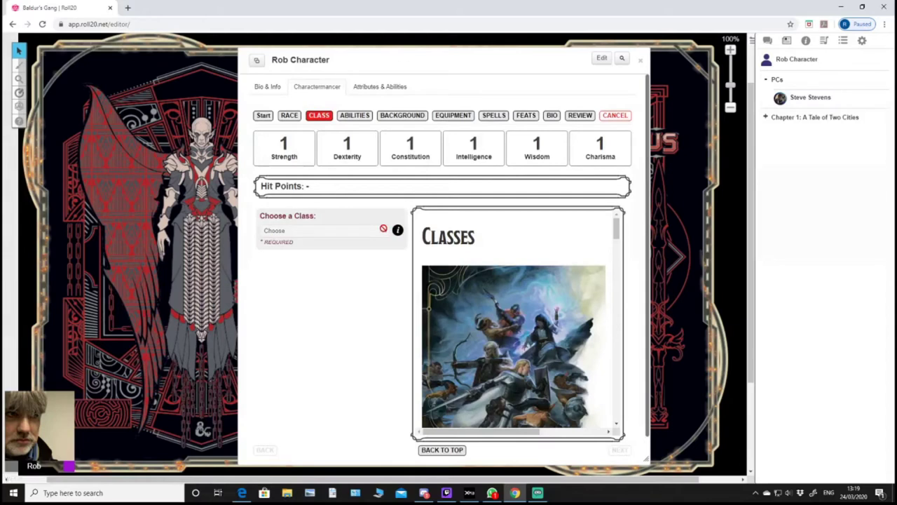
left_click(385, 231)
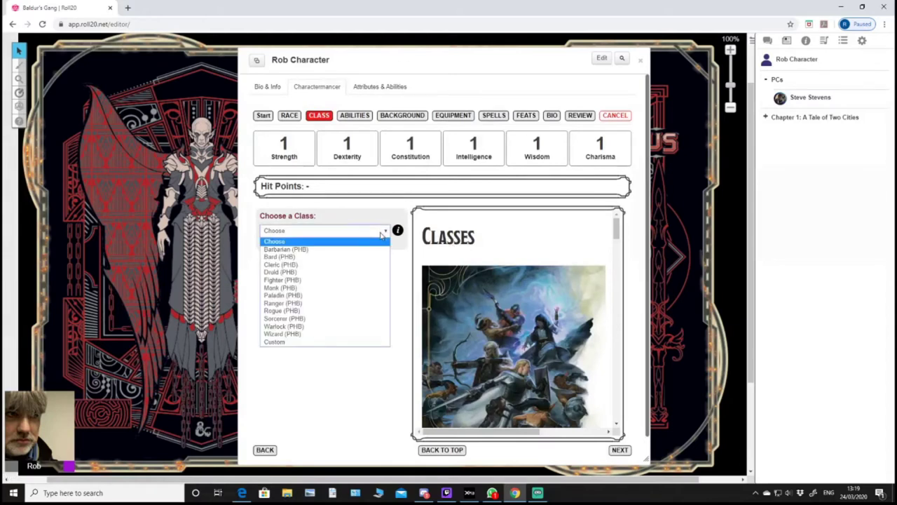
left_click(297, 264)
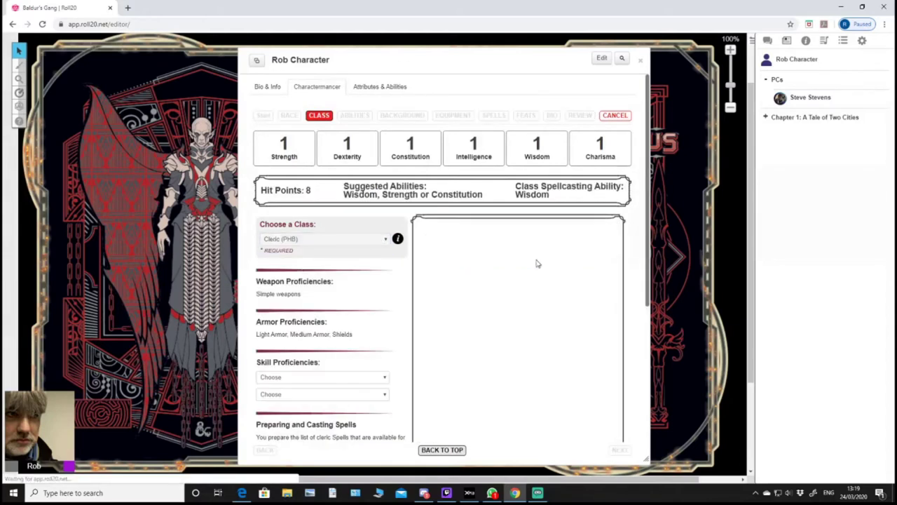
scroll(537, 263, "down", 3)
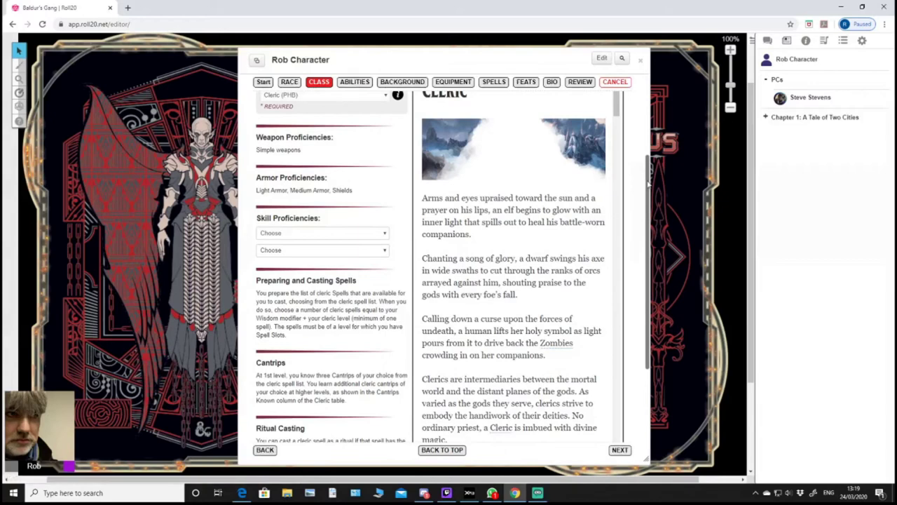
mouse_move(617, 106)
left_mouse_down()
mouse_move(622, 226)
mouse_move(620, 105)
left_mouse_up()
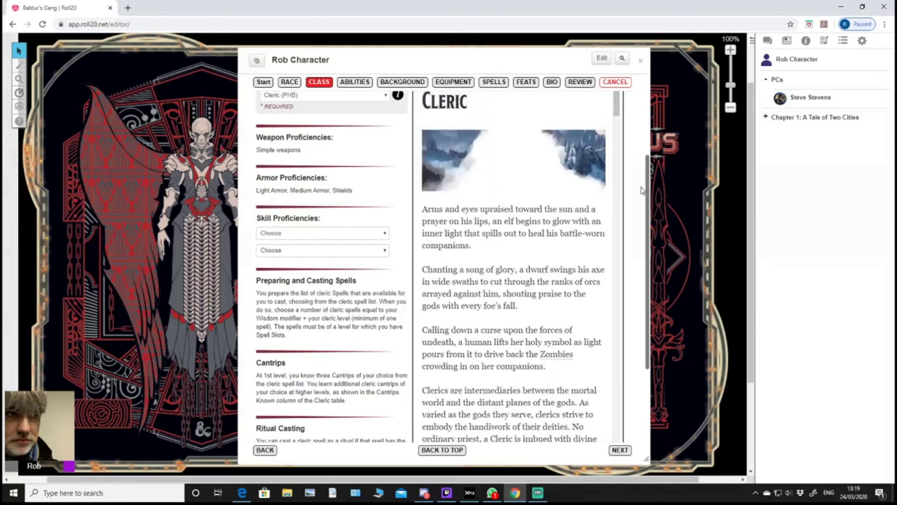
left_click_drag(650, 199, 642, 111)
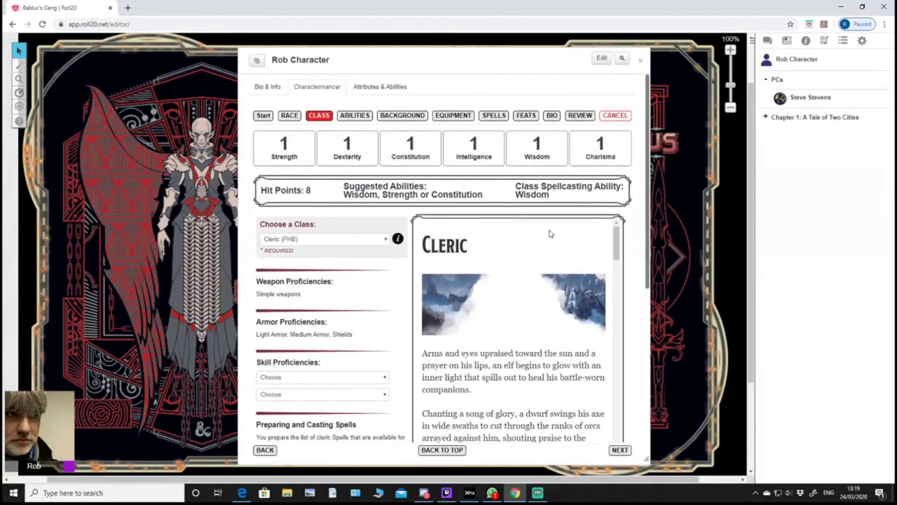
Set the cleric's two skill proficiencies to Religion and History.
left_click(376, 378)
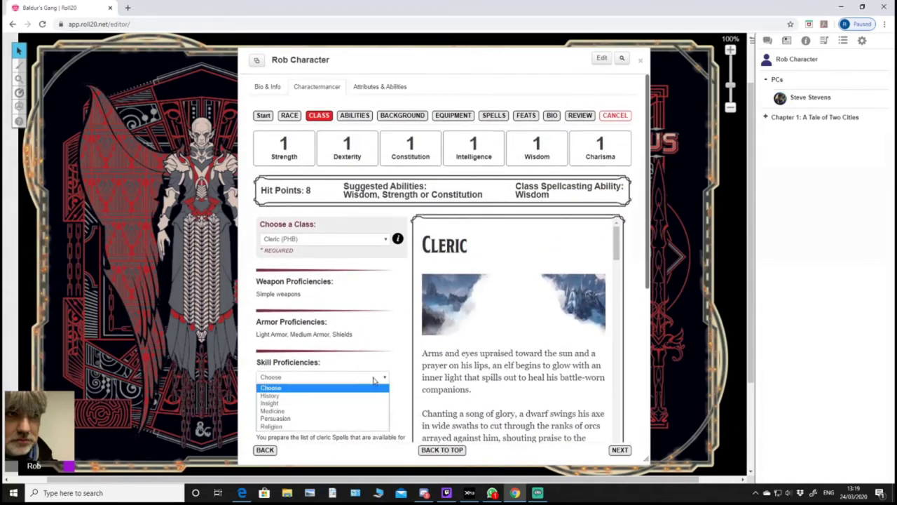
left_click(288, 427)
left_click(298, 396)
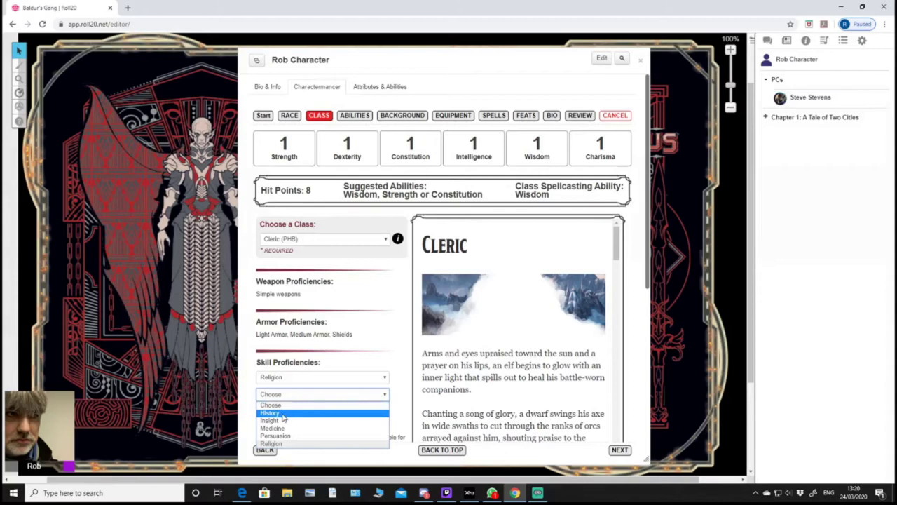
left_click(283, 415)
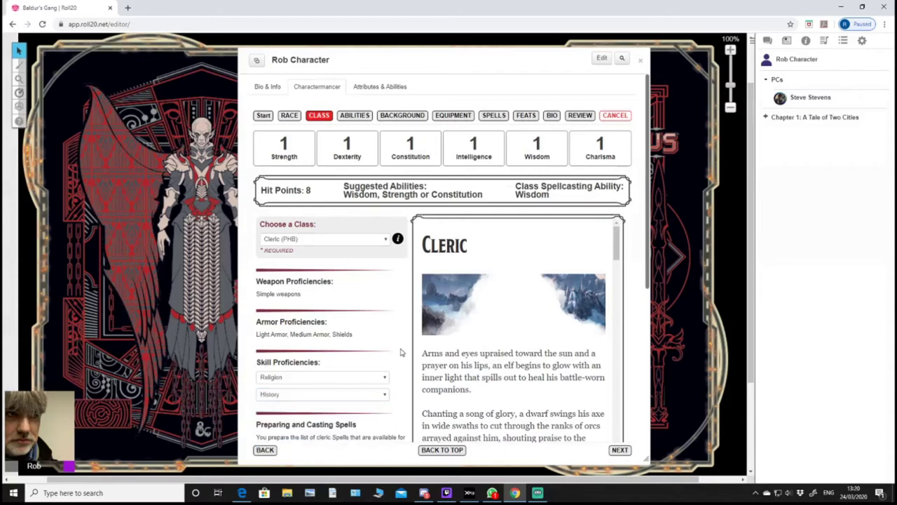
Choose Tempest Domain (PHB) as the divine domain and review its spells and features.
left_click_drag(646, 222, 653, 410)
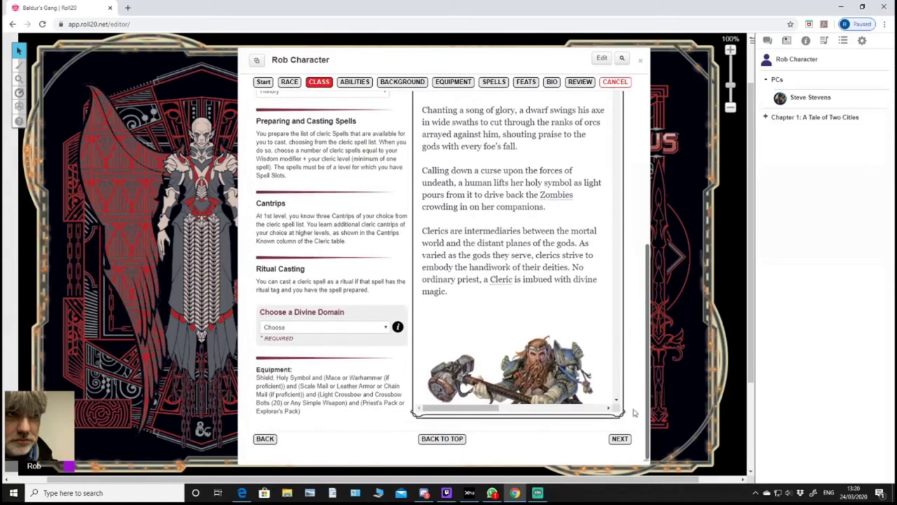
left_click(385, 329)
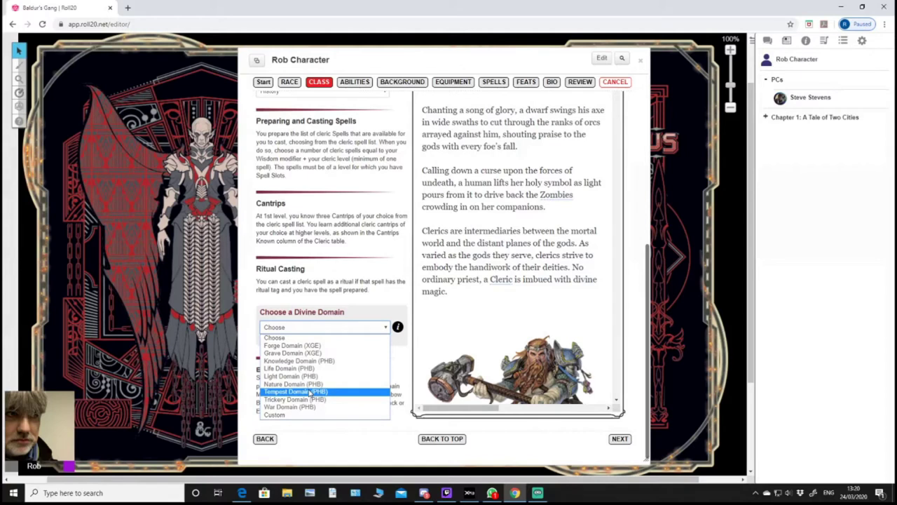
left_click(310, 393)
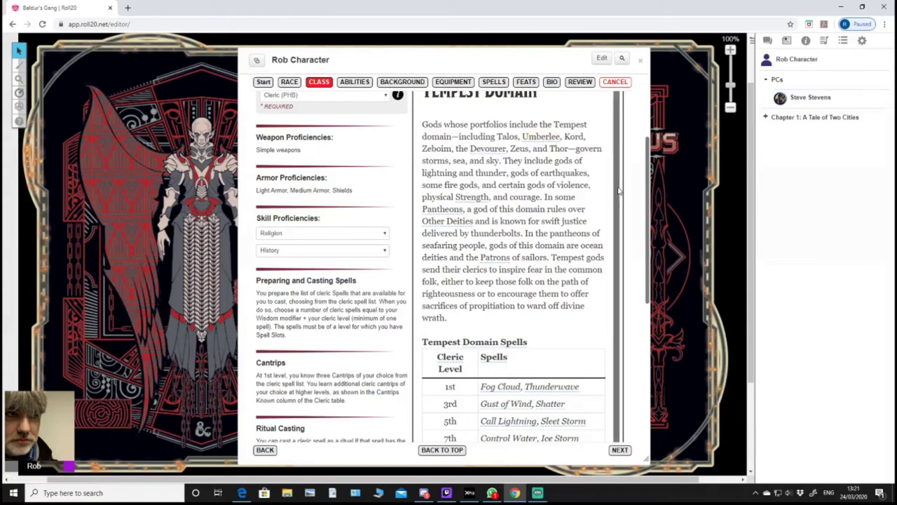
left_click_drag(620, 192, 615, 349)
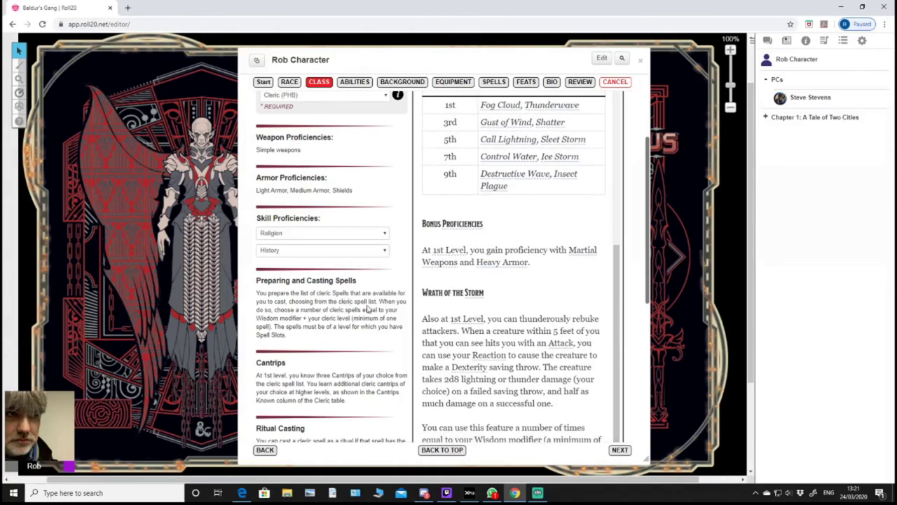
scroll(367, 309, "down", 10)
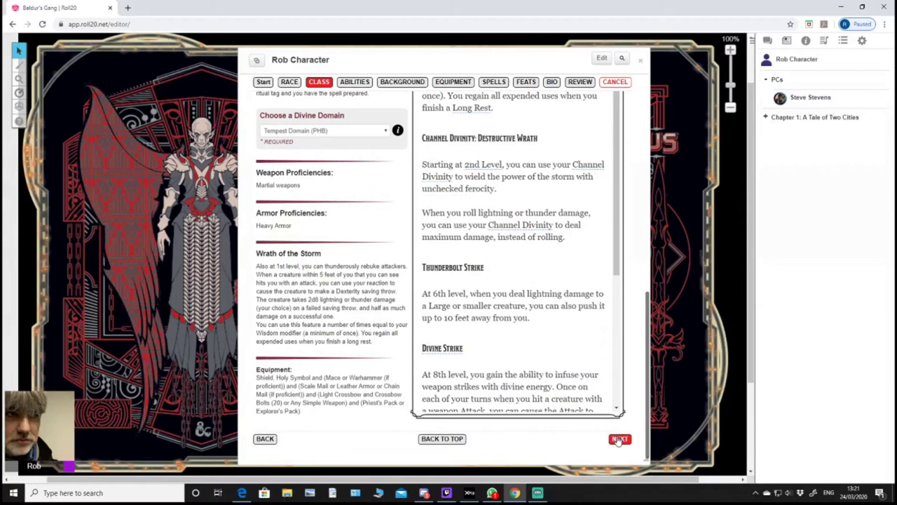
Continue to the abilities stage and set the ability score method to Point Buy.
left_click(619, 440)
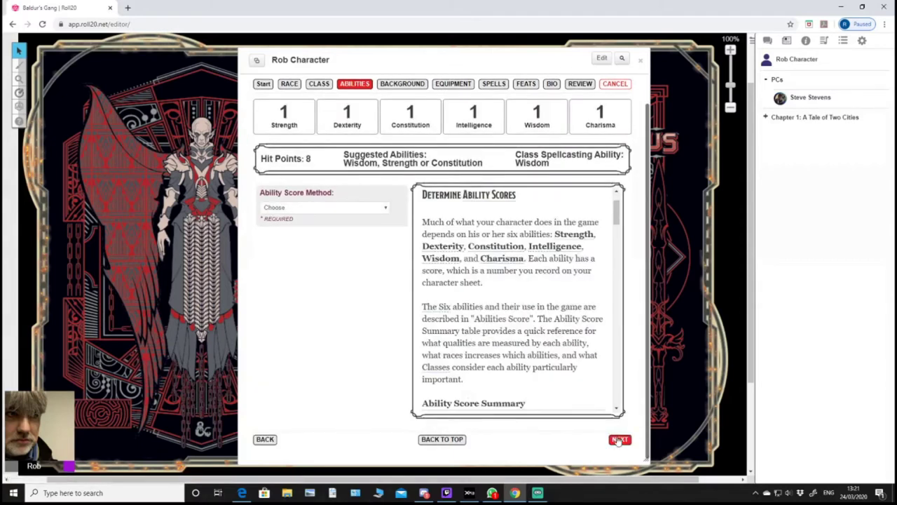
left_click(384, 209)
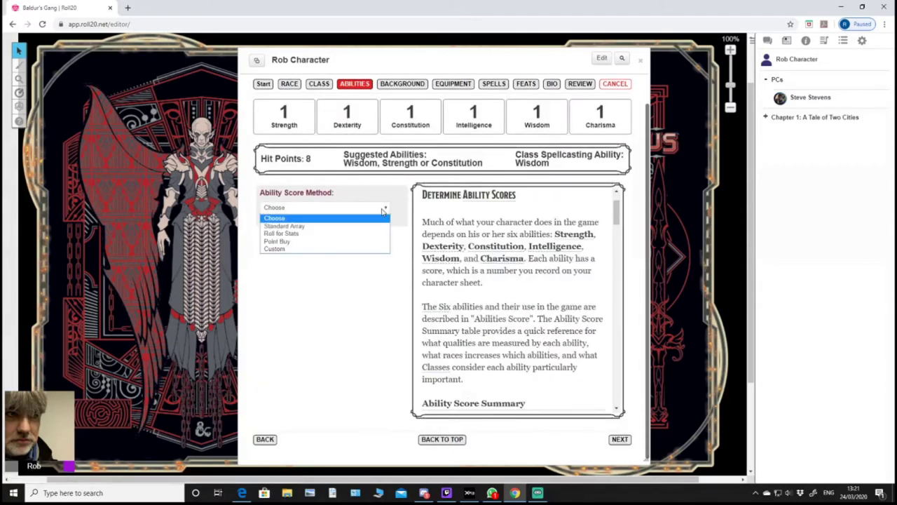
left_click(276, 241)
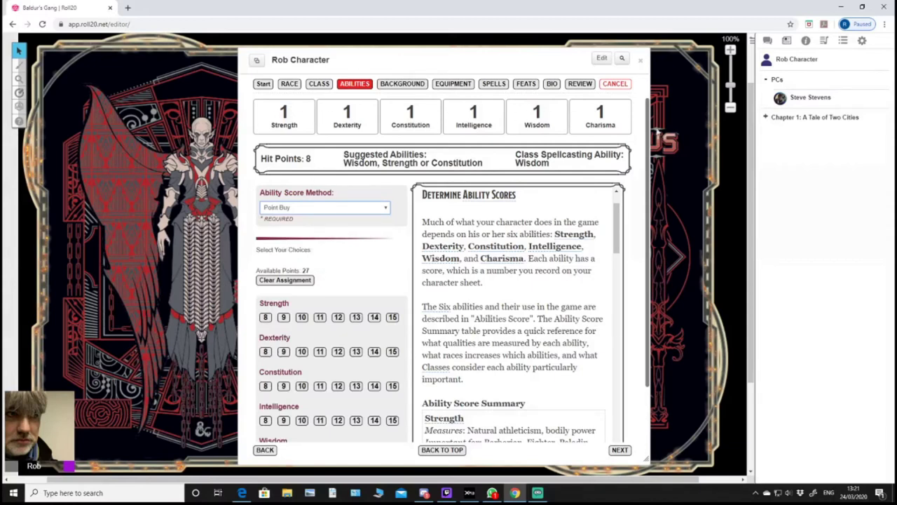
Assign point-buy scores of 15 to Wisdom, 11 to Dexterity, 13 to Strength and 9 to Intelligence.
scroll(649, 159, "down", 1)
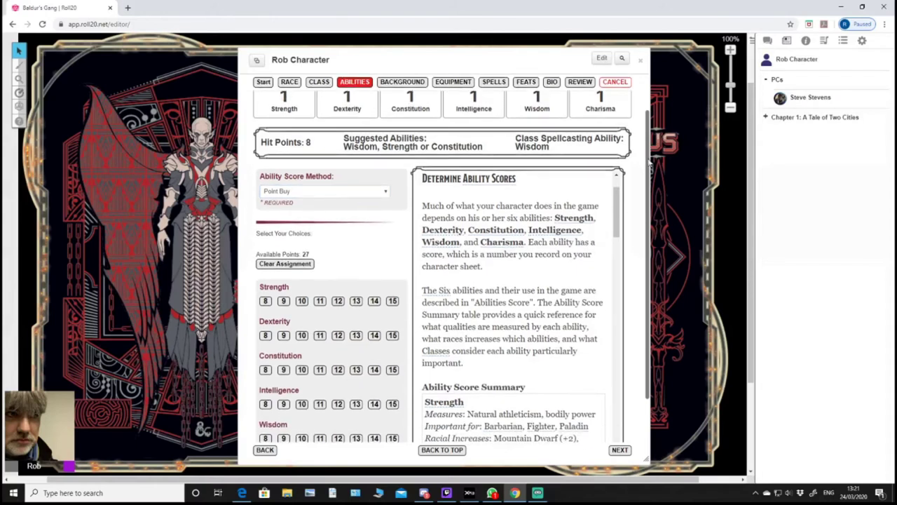
scroll(650, 159, "down", 3)
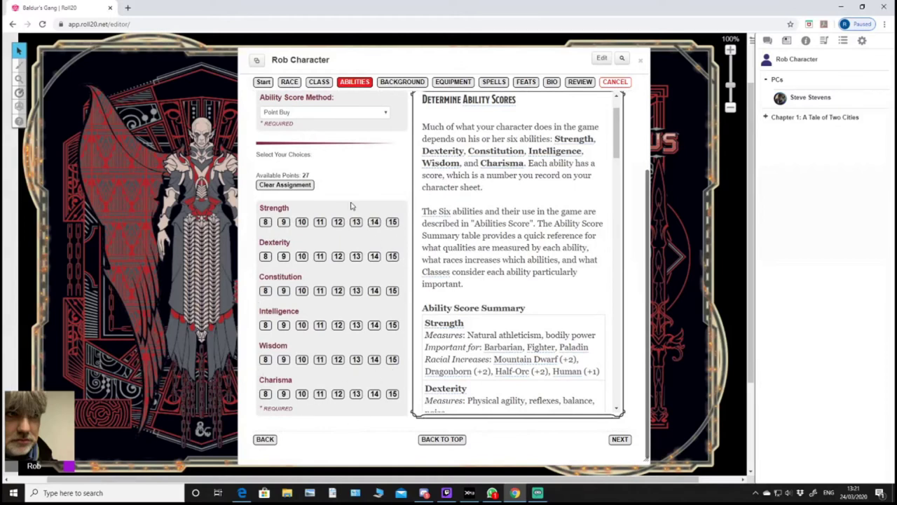
left_click(392, 359)
mouse_move(648, 240)
left_mouse_down()
mouse_move(642, 147)
mouse_move(646, 256)
left_mouse_up()
left_click(320, 256)
left_click(357, 223)
left_click(284, 326)
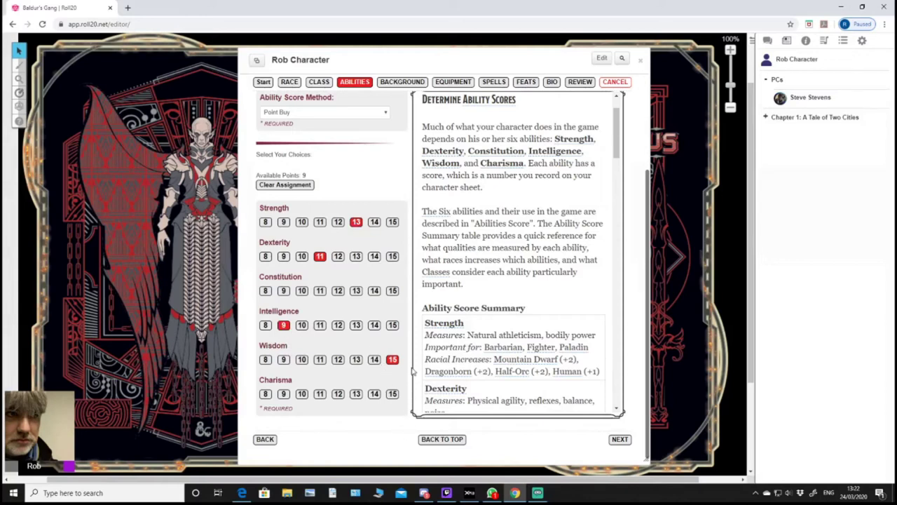
Set the point-buy scores for Charisma to 13 and Constitution to 11.
scroll(371, 293, "up", 3)
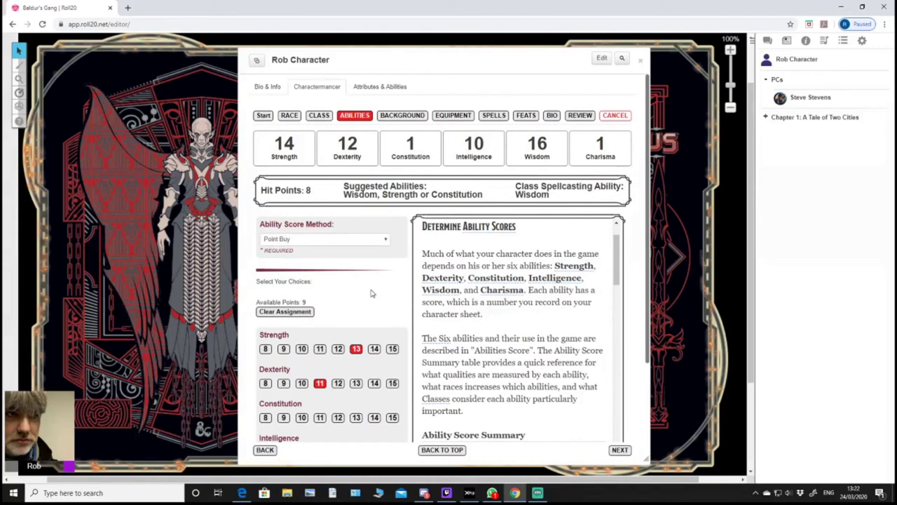
scroll(371, 293, "down", 3)
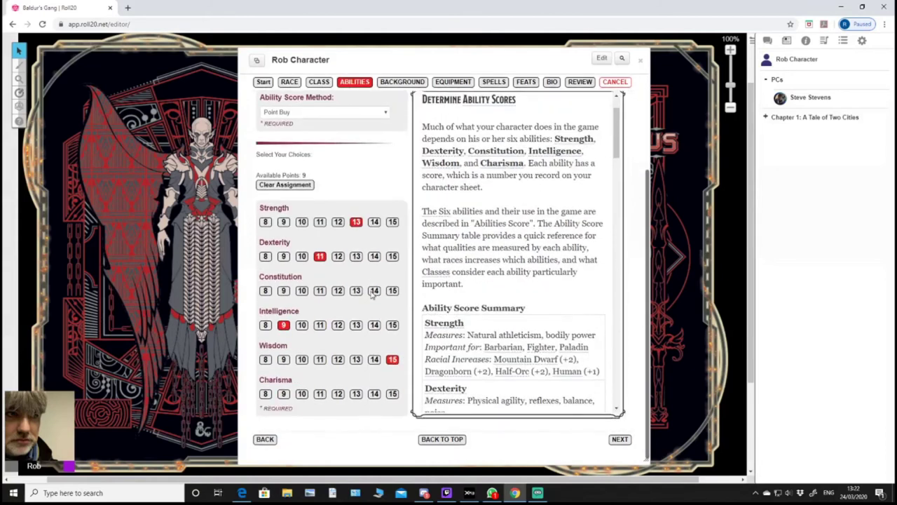
left_click(356, 394)
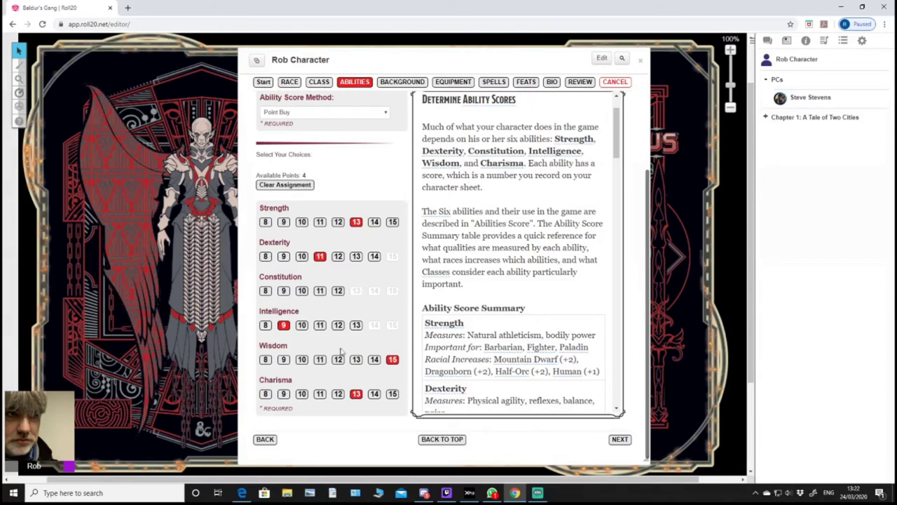
left_click(320, 292)
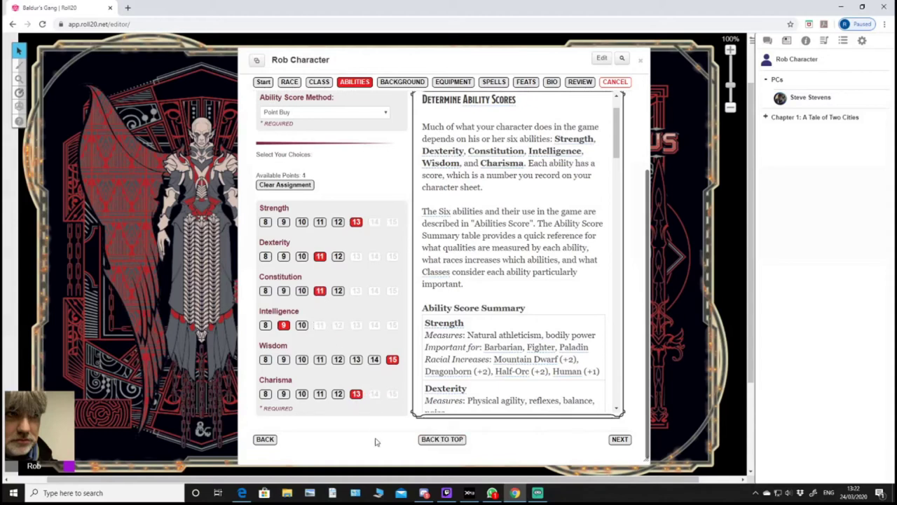
Review the ability totals with racial bonuses and spend the last available point to raise the Dexterity score to 12.
scroll(375, 442, "up", 2)
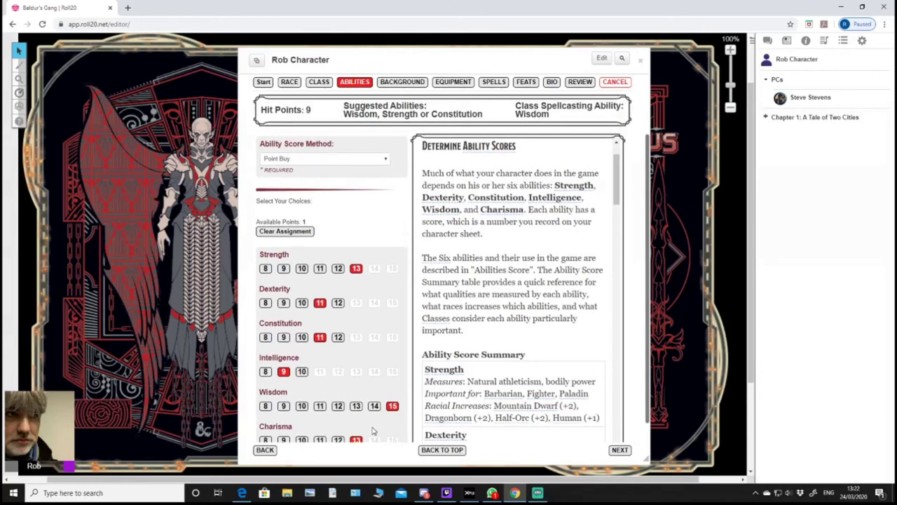
left_click(306, 232)
scroll(469, 323, "up", 2)
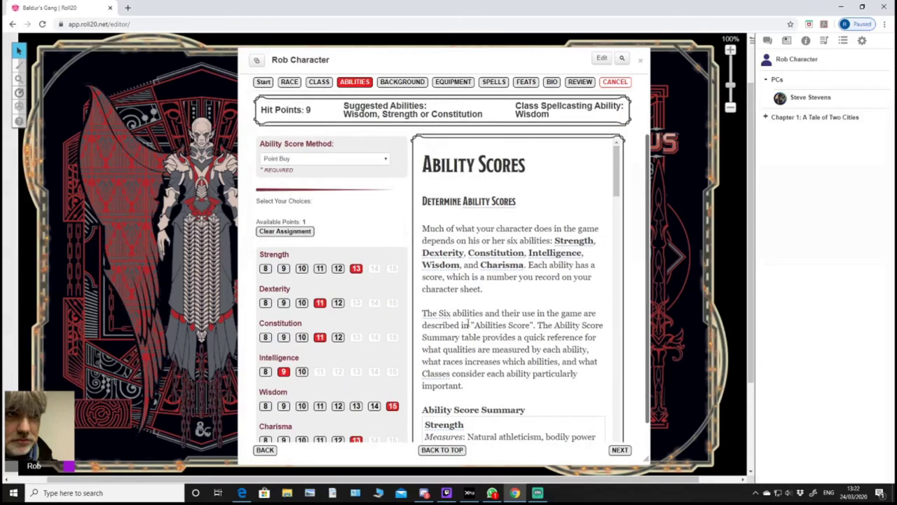
scroll(411, 285, "up", 3)
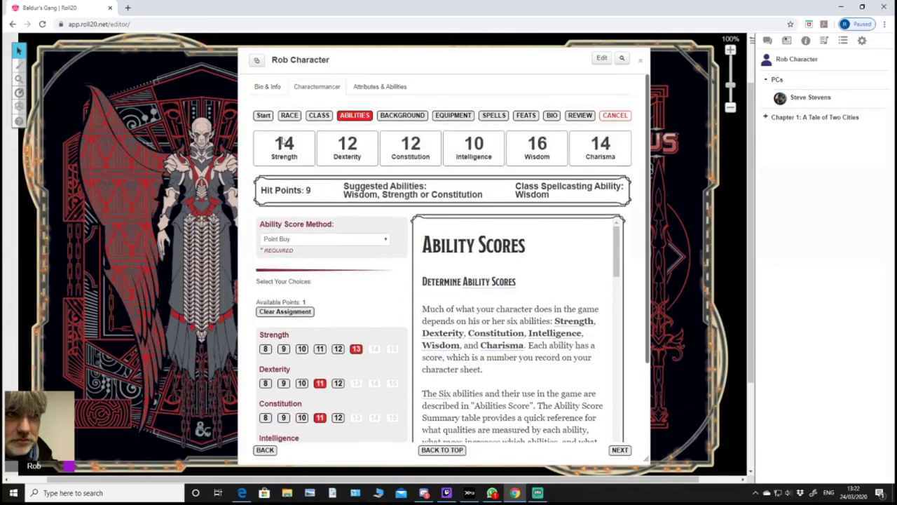
scroll(384, 382, "down", 3)
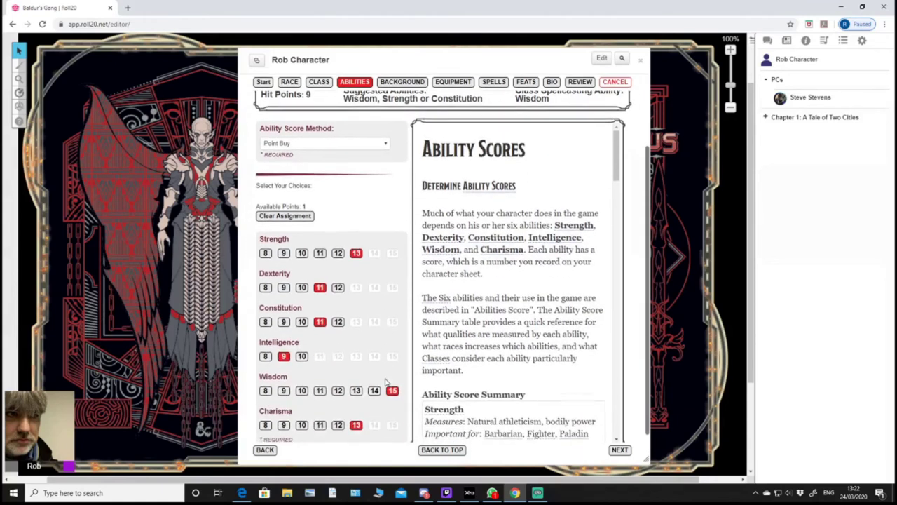
scroll(384, 382, "down", 1)
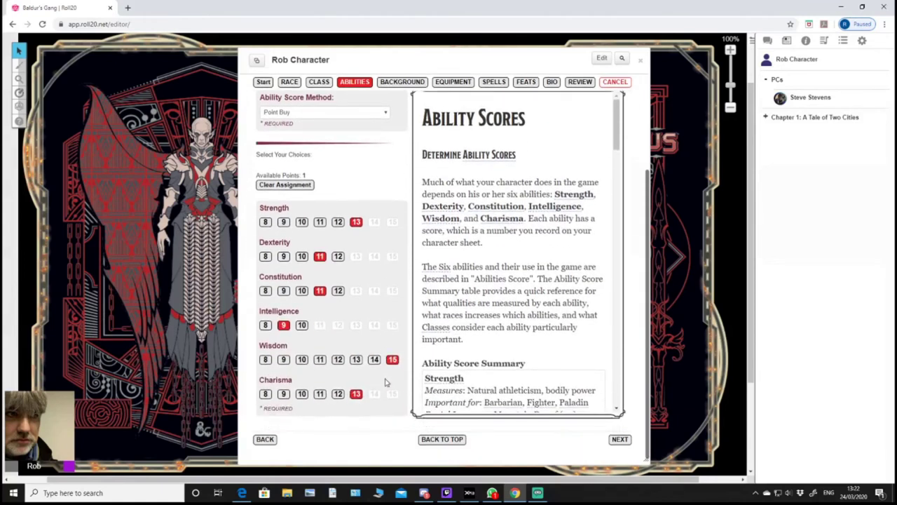
left_click(338, 256)
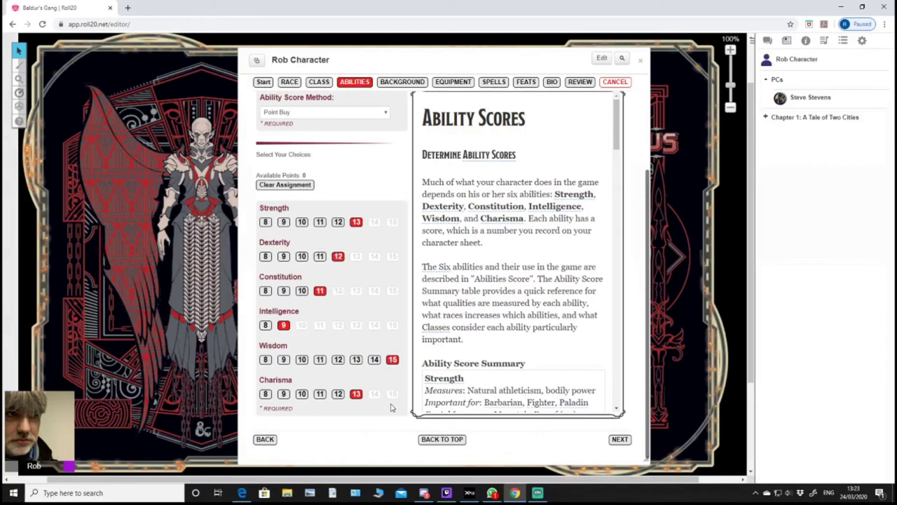
scroll(392, 407, "up", 2)
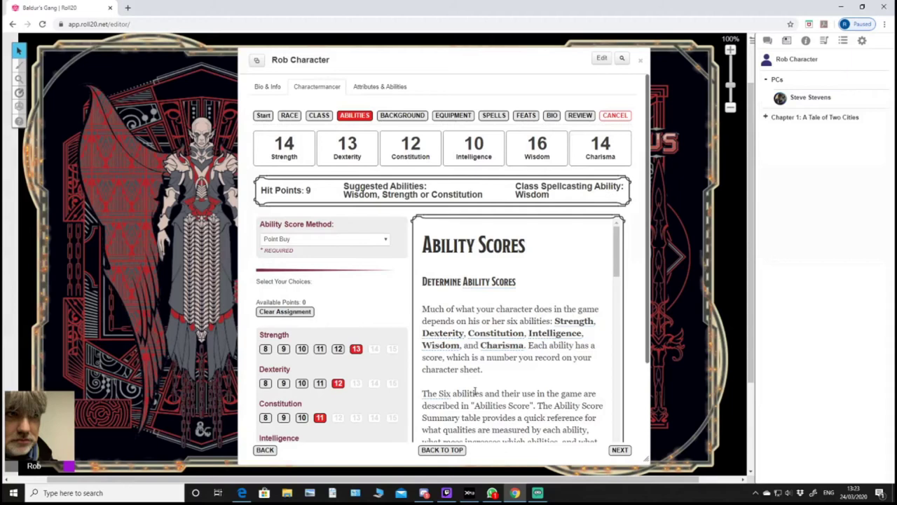
Go on to the background stage, look over the Pirate details and continue to the equipment stage.
left_click(621, 450)
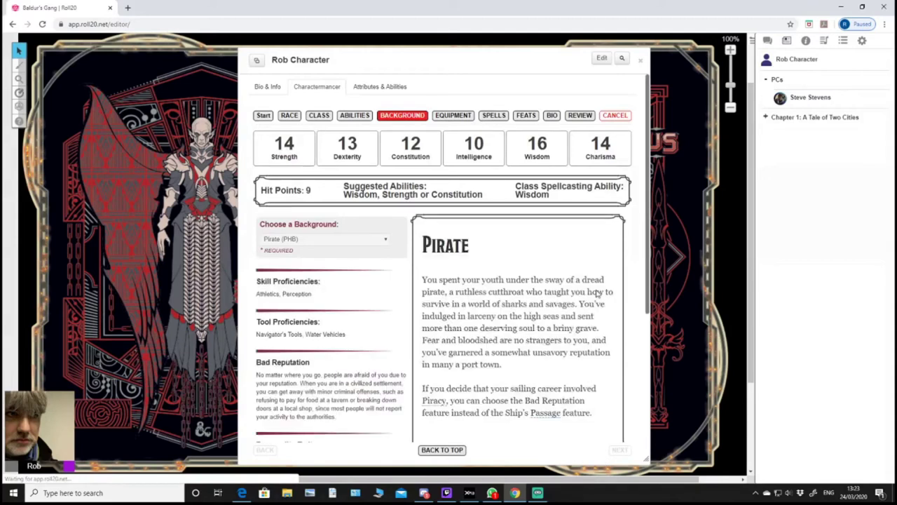
scroll(596, 294, "down", 3)
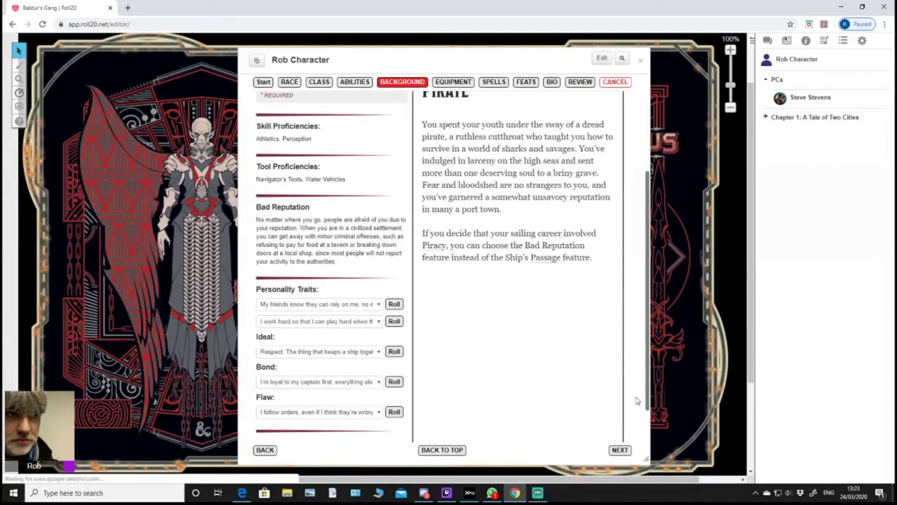
left_click(620, 450)
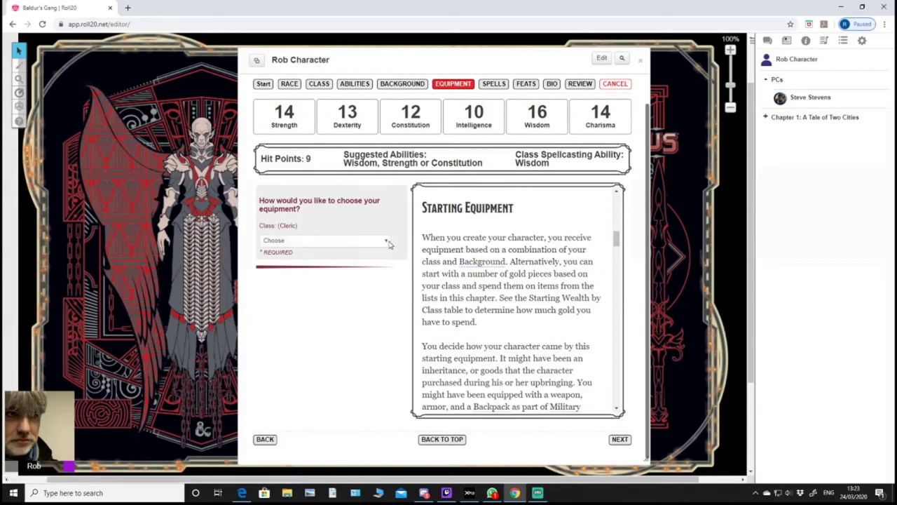
Choose Class Equipment for the cleric, with Mace as the weapon and Leather Armor as the armor.
left_click(385, 240)
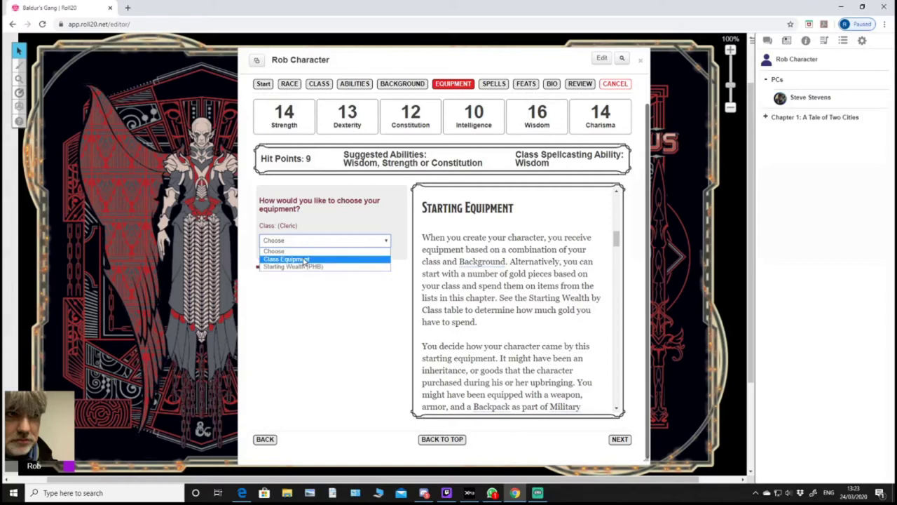
left_click(305, 260)
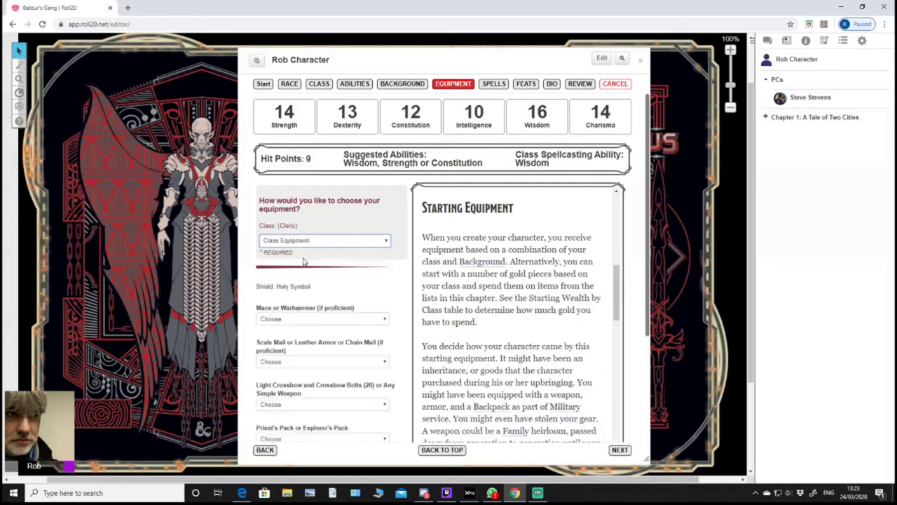
left_click(380, 322)
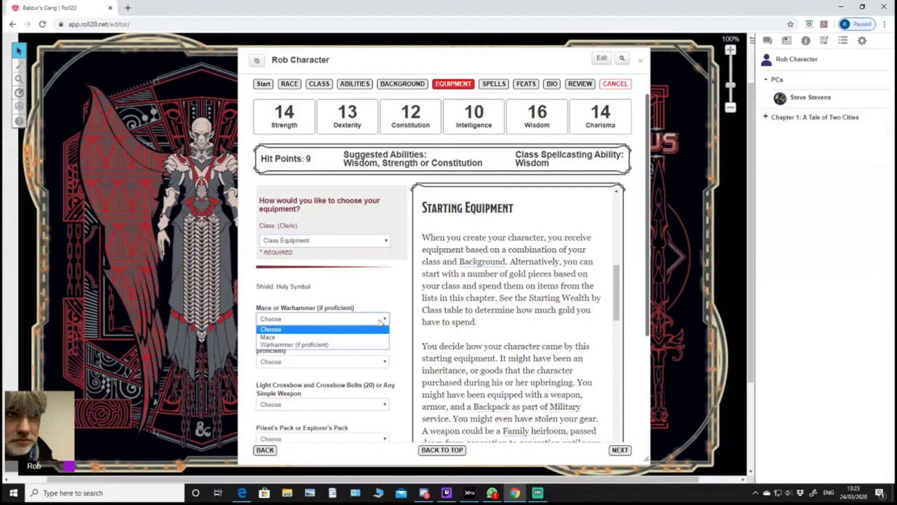
left_click(293, 339)
left_click(362, 364)
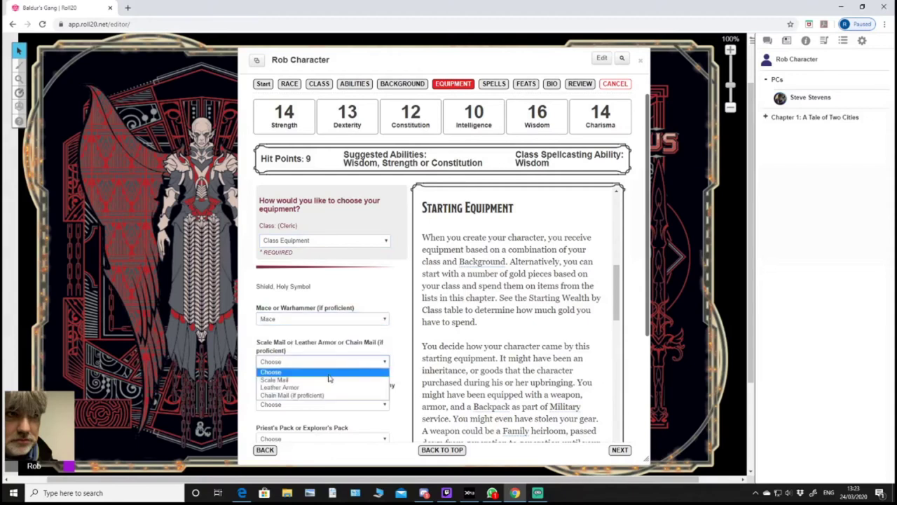
left_click(294, 389)
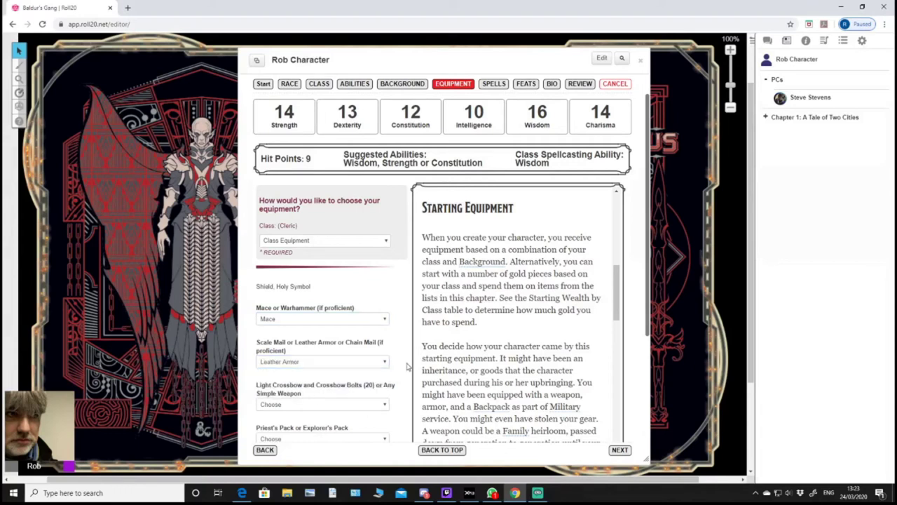
Choose Light Crossbow and Crossbow Bolts (20) as the second weapon option and Priest's Pack as the equipment pack.
scroll(408, 366, "down", 5)
left_click(382, 222)
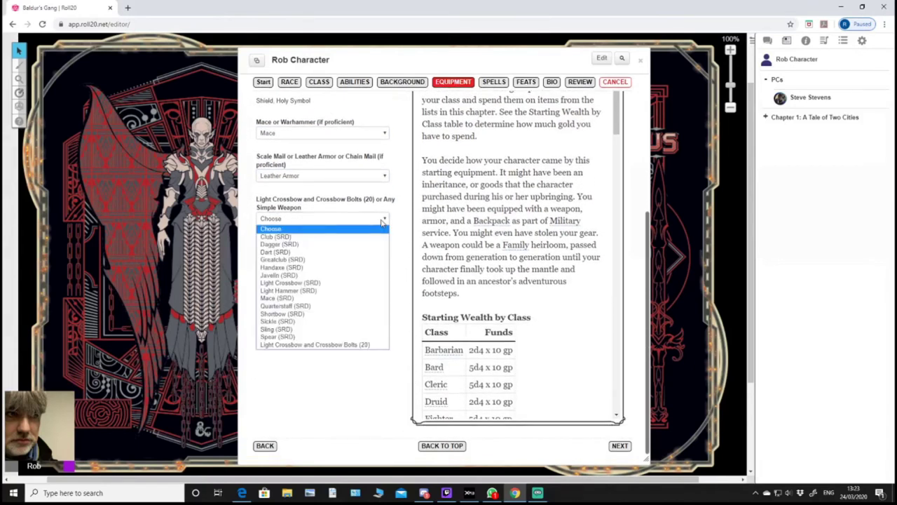
left_click(327, 345)
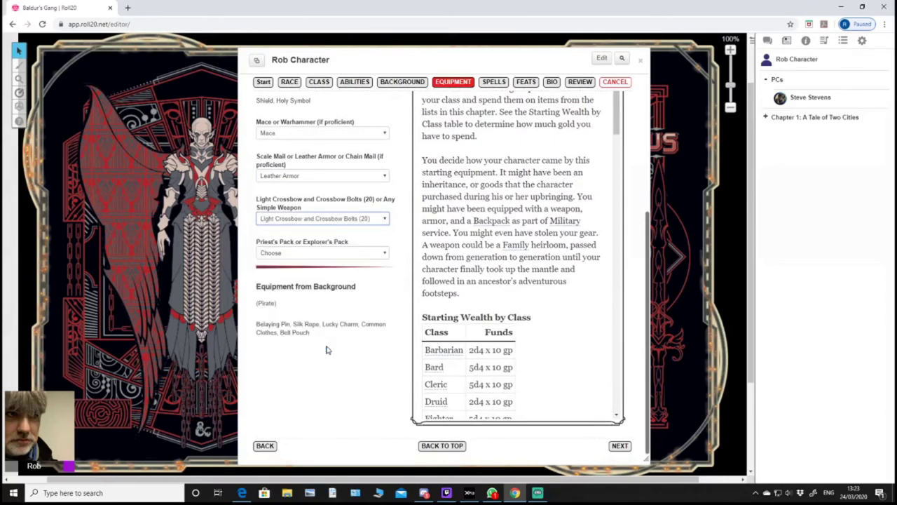
left_click(381, 254)
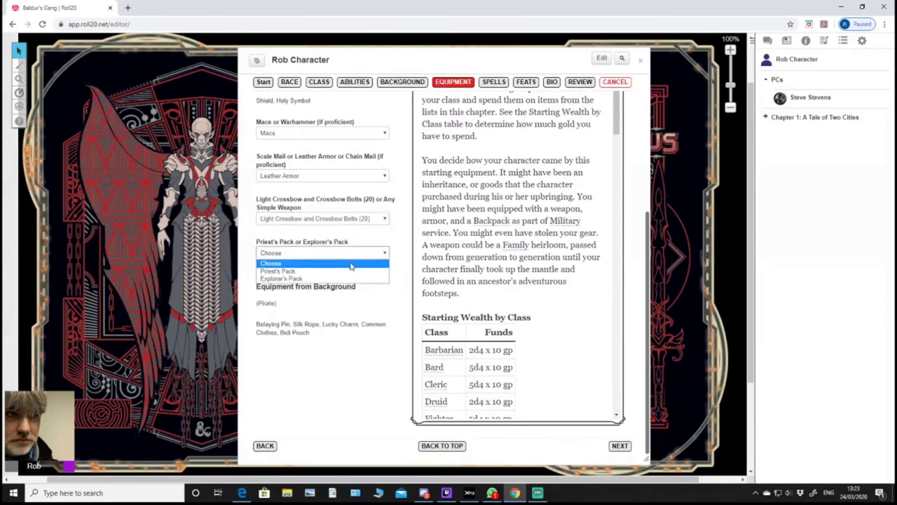
left_click(312, 271)
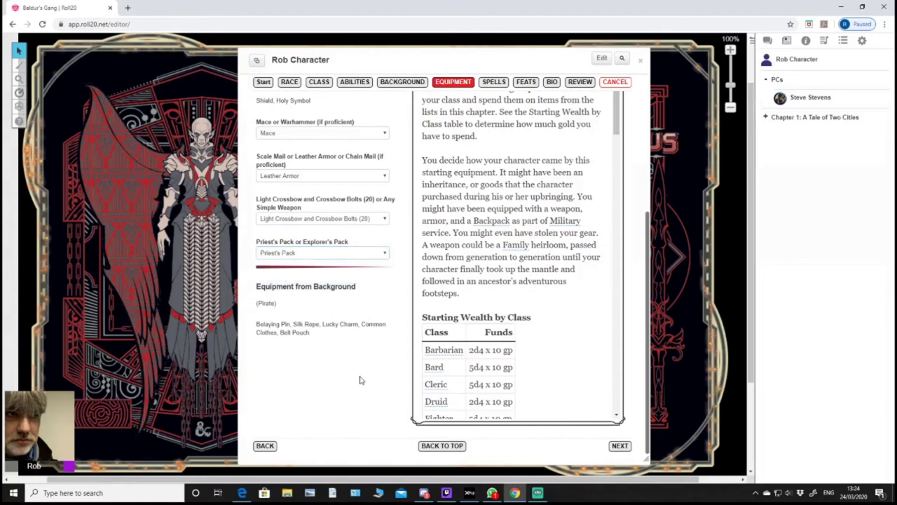
Continue to the spells stage and choose the cantrips Word of Radiance (XGE), Guidance (PHB) and Sacred Flame (PHB).
left_click(618, 446)
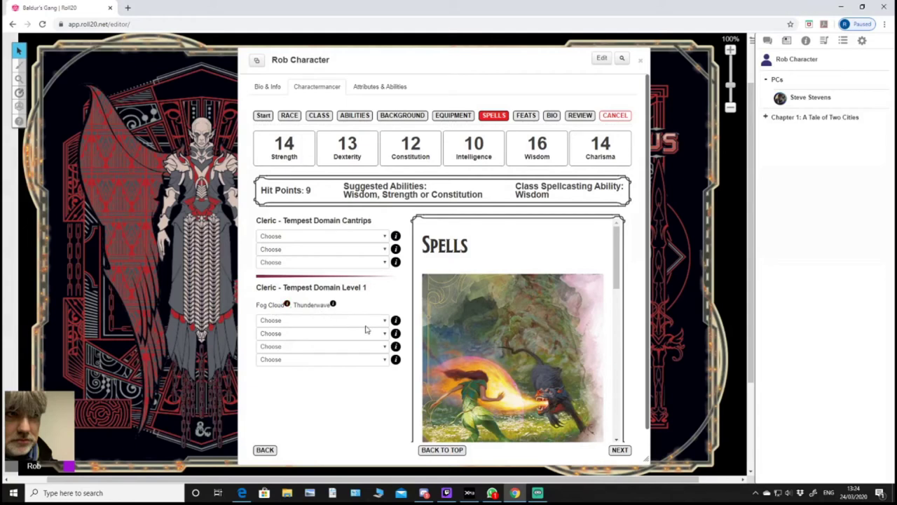
left_click(384, 238)
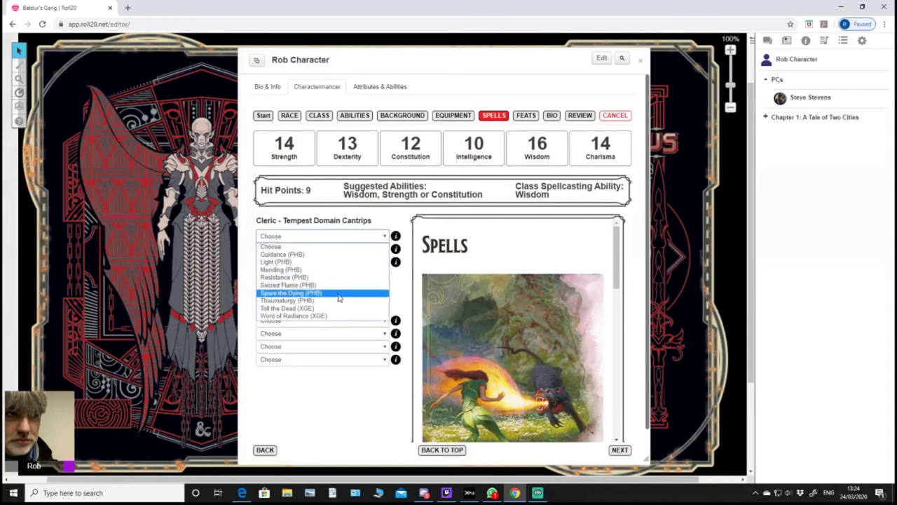
left_click(327, 316)
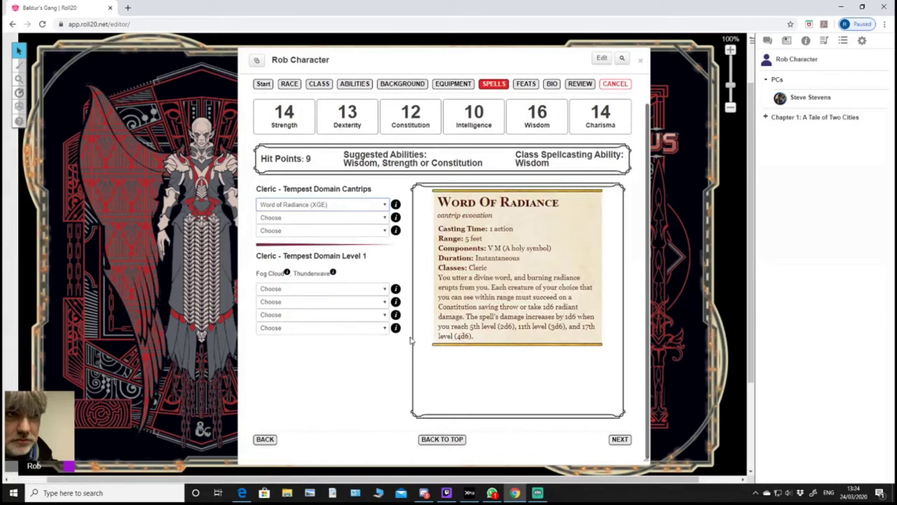
left_click(384, 219)
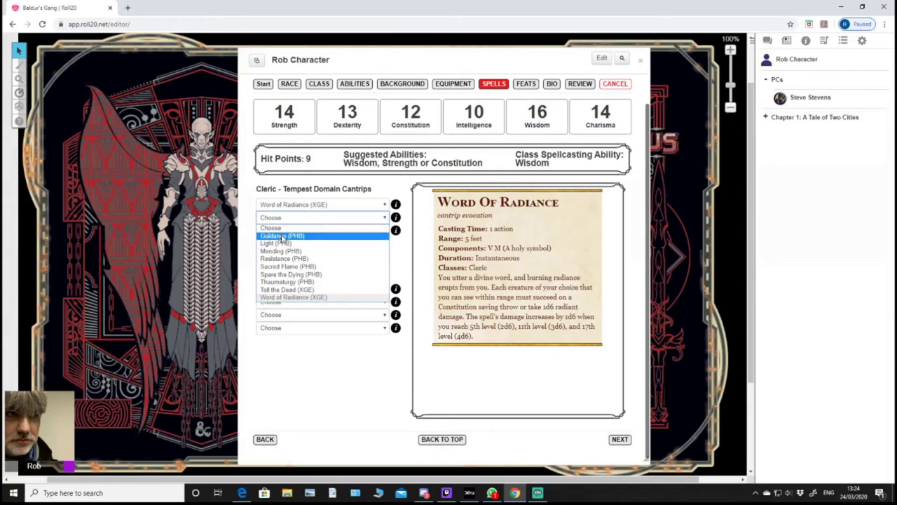
left_click(282, 237)
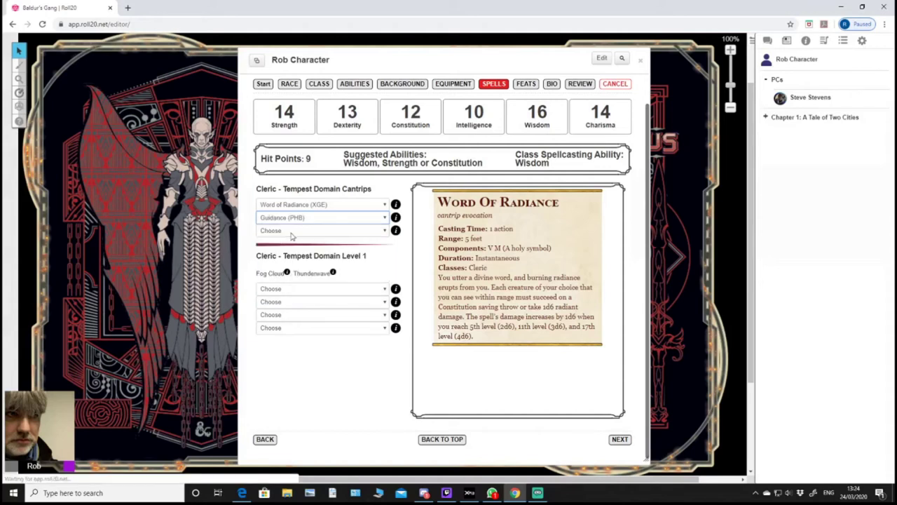
left_click(291, 232)
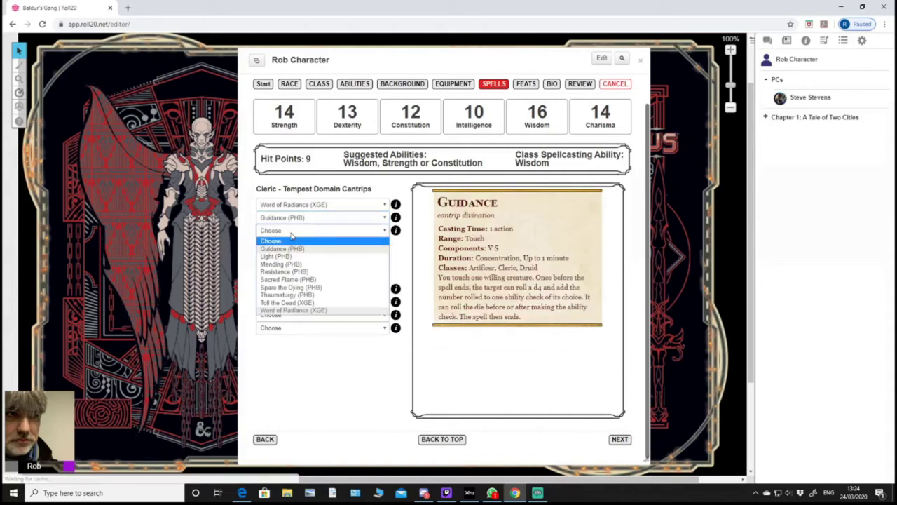
left_click(288, 279)
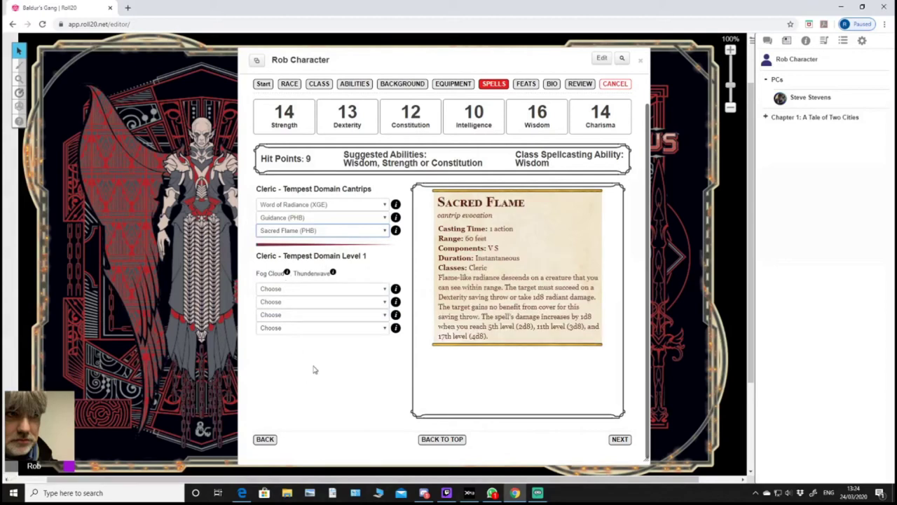
Choose Bless (PHB), Cure Wounds (PHB) and Guiding Bolt (PHB) as the first three level 1 cleric spells.
left_click(384, 289)
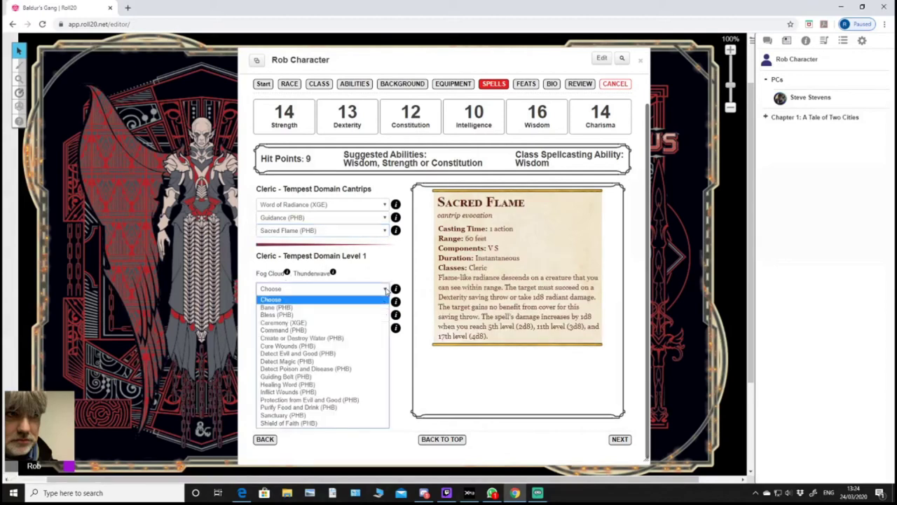
left_click(290, 315)
left_click(302, 302)
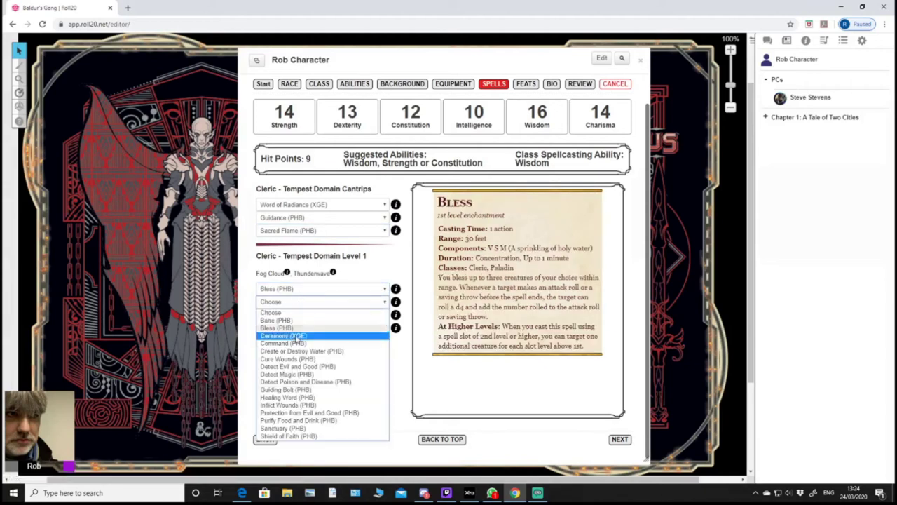
left_click(301, 359)
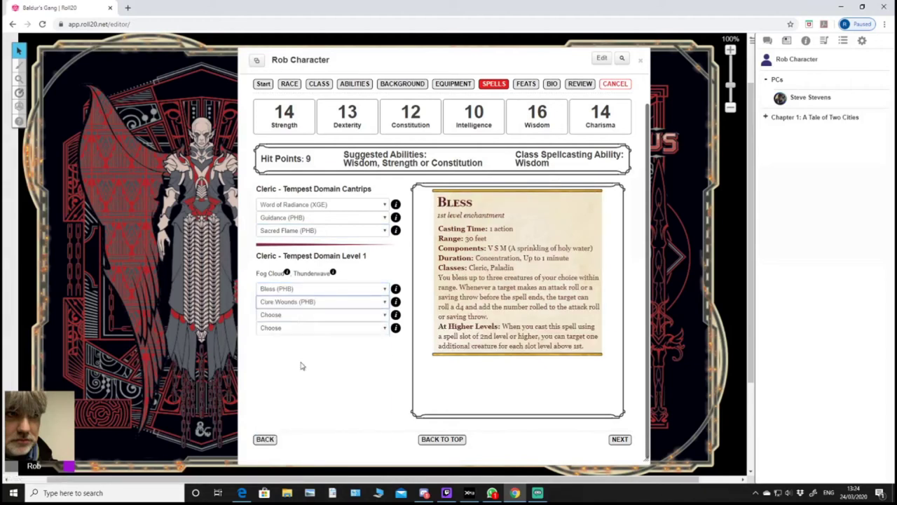
left_click(300, 316)
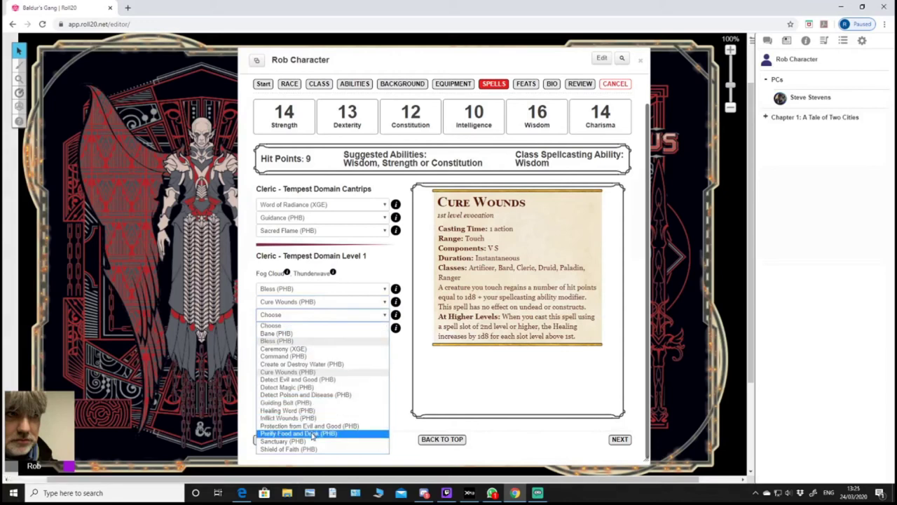
left_click(303, 404)
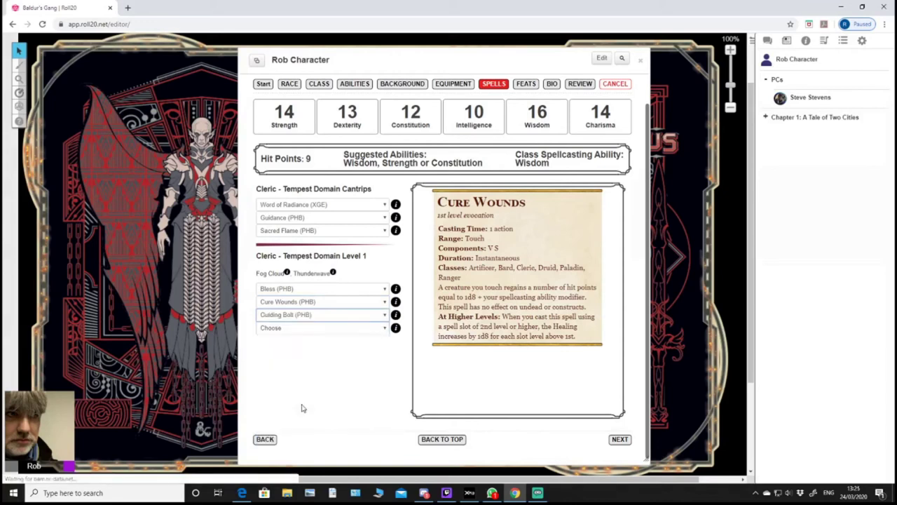
Try Shield of Faith (PHB) as the fourth level 1 spell, then replace it with Purify Food and Drink (PHB).
left_click(363, 328)
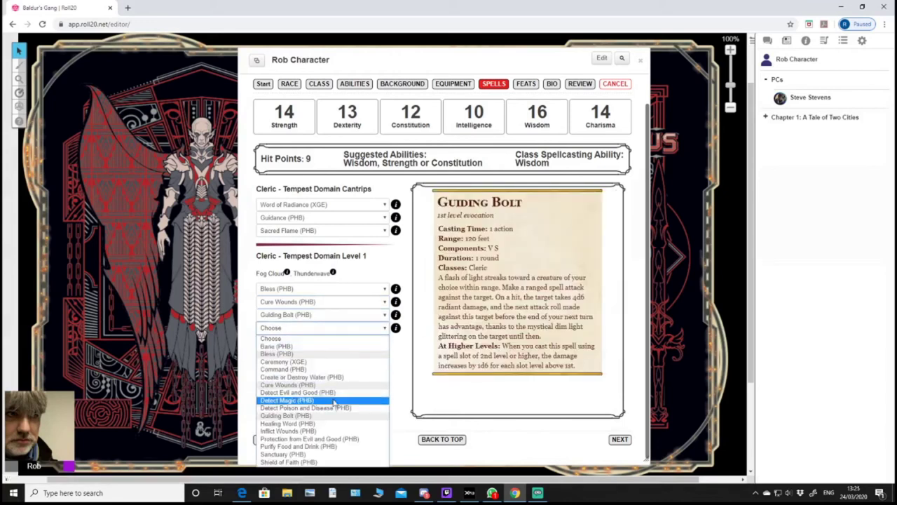
left_click(303, 462)
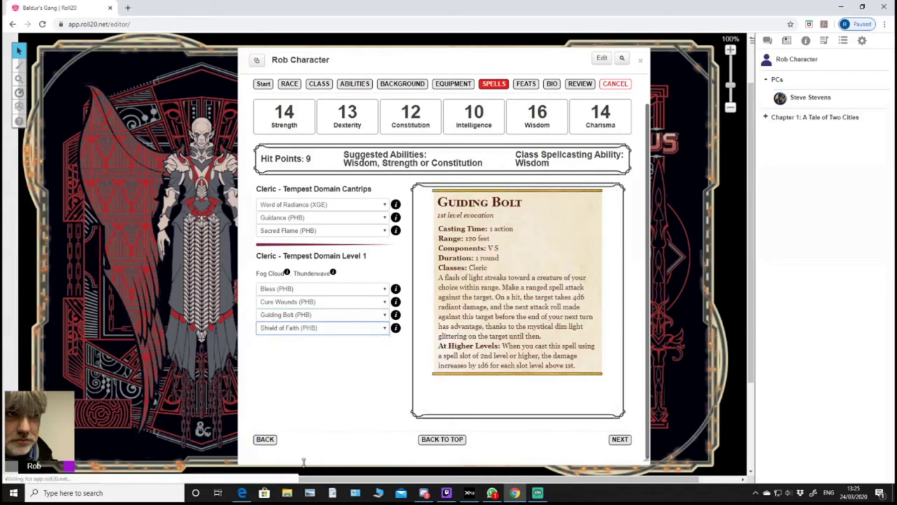
left_click(379, 332)
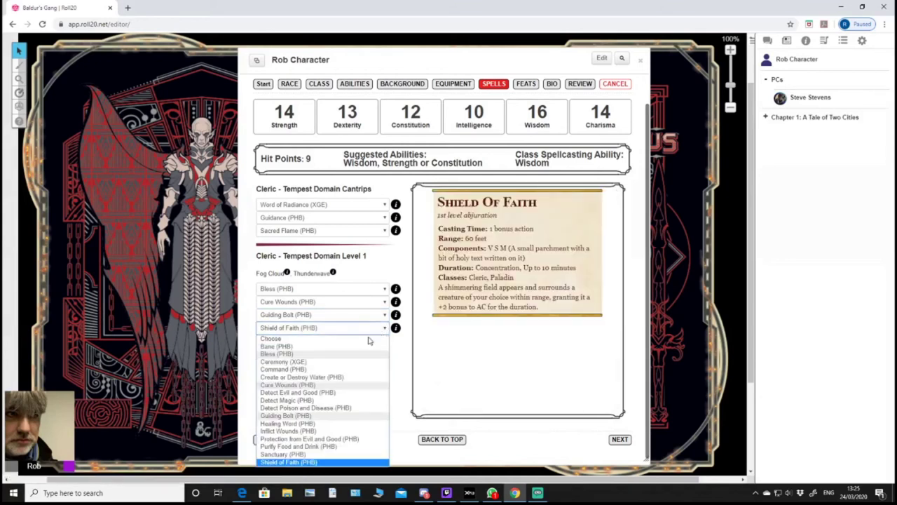
left_click(301, 448)
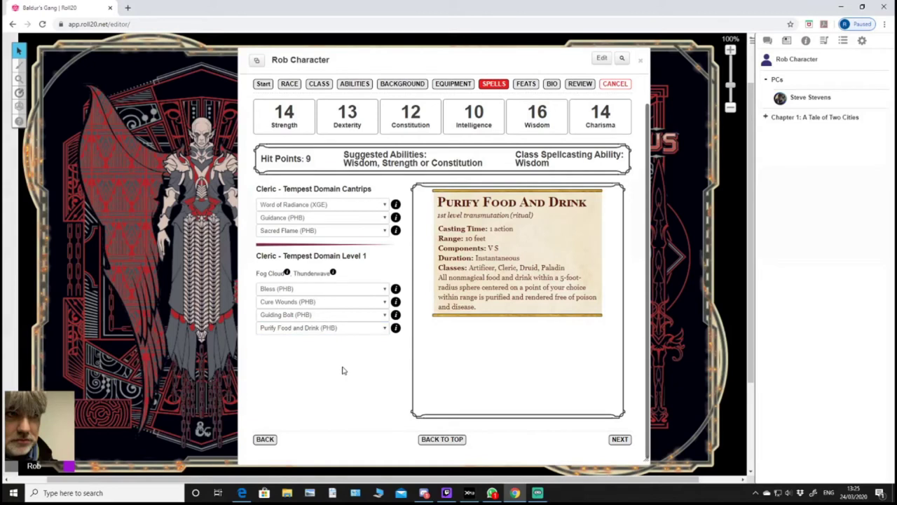
Continue past the feats stage to the bio stage and set the character name to Dread Cleric Roberts.
left_click(620, 440)
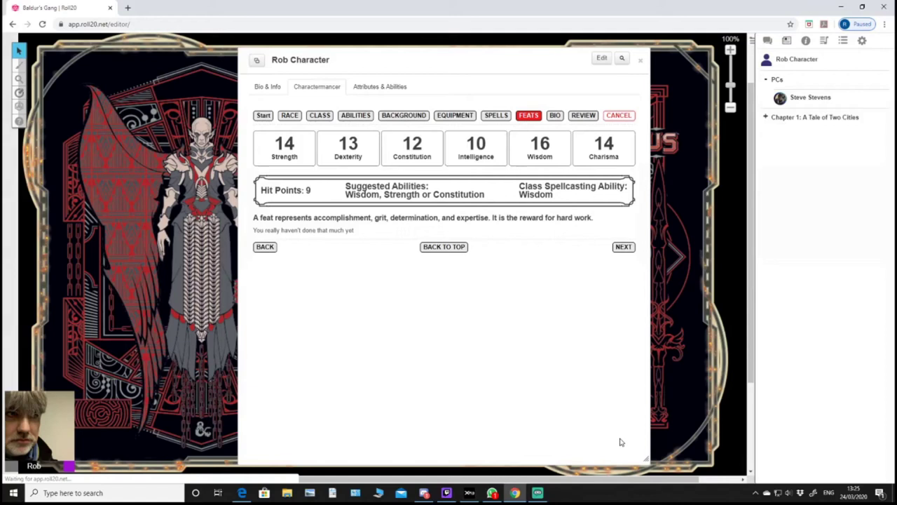
left_click(621, 248)
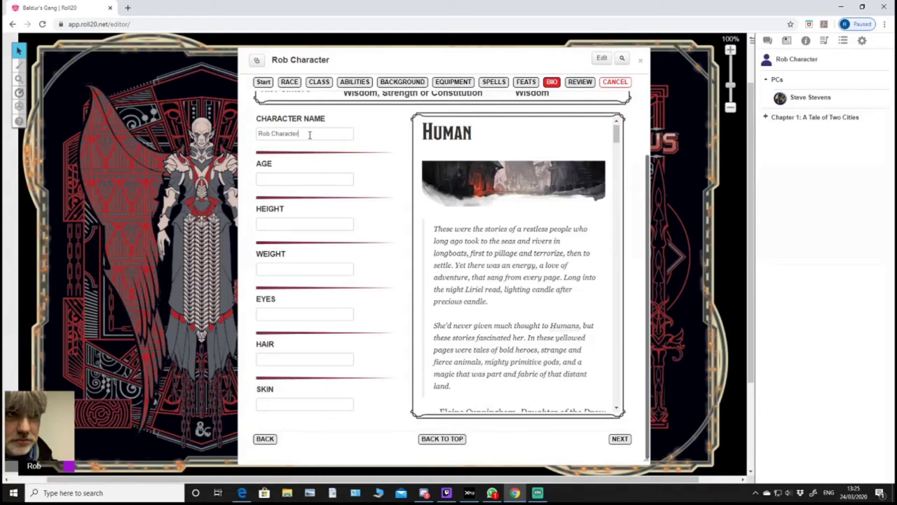
left_click_drag(312, 134, 237, 142)
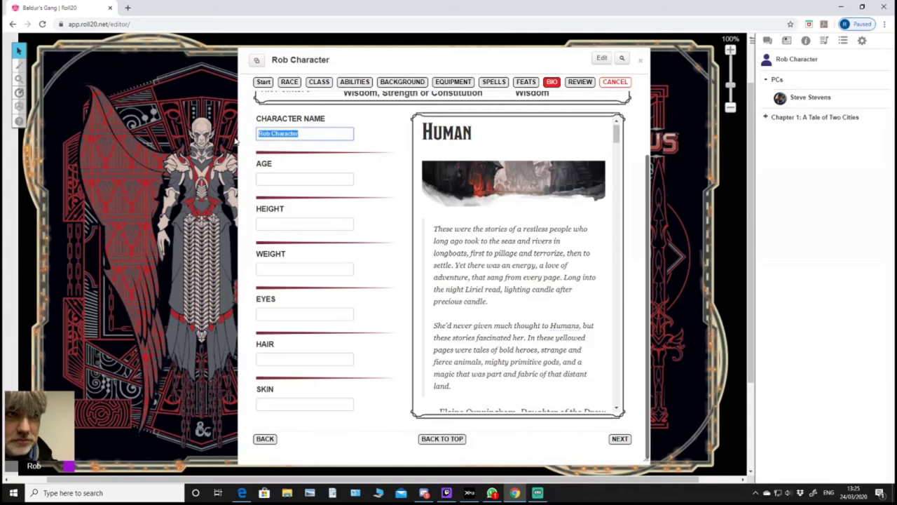
type("Dread Cleric")
key("BackSpace")
type("berts")
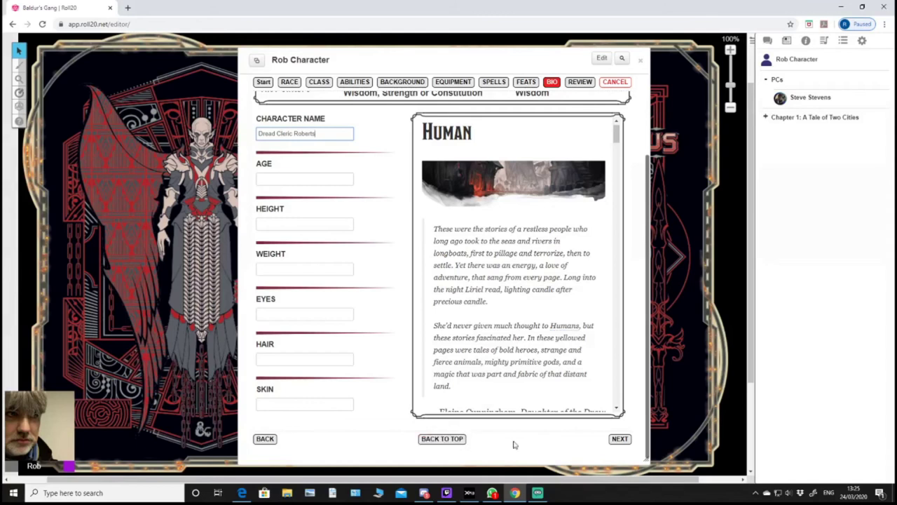
Go on to the review stage, check the listed choices and apply the changes to build the character.
left_click(620, 441)
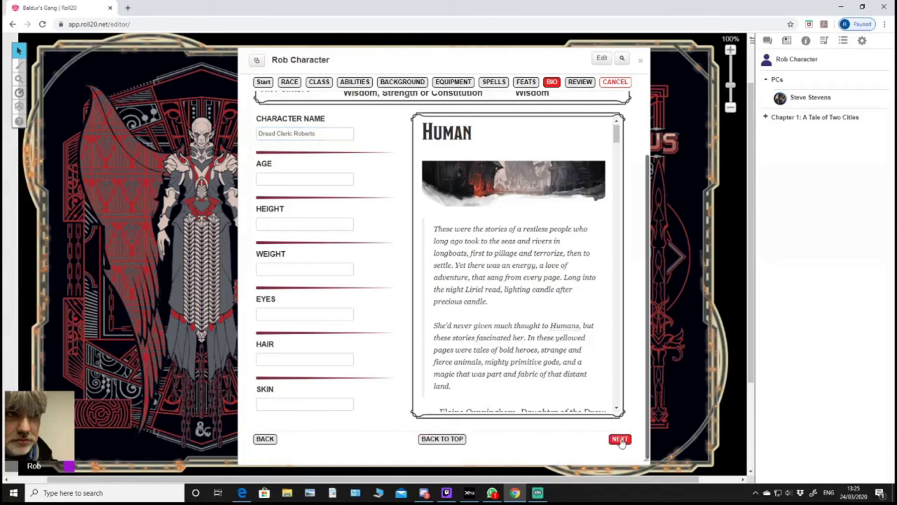
scroll(533, 364, "down", 2)
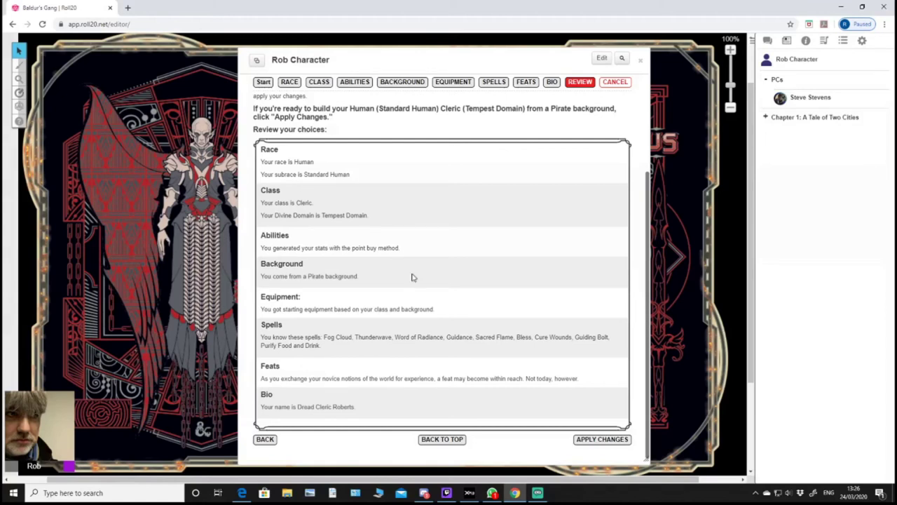
left_click(605, 440)
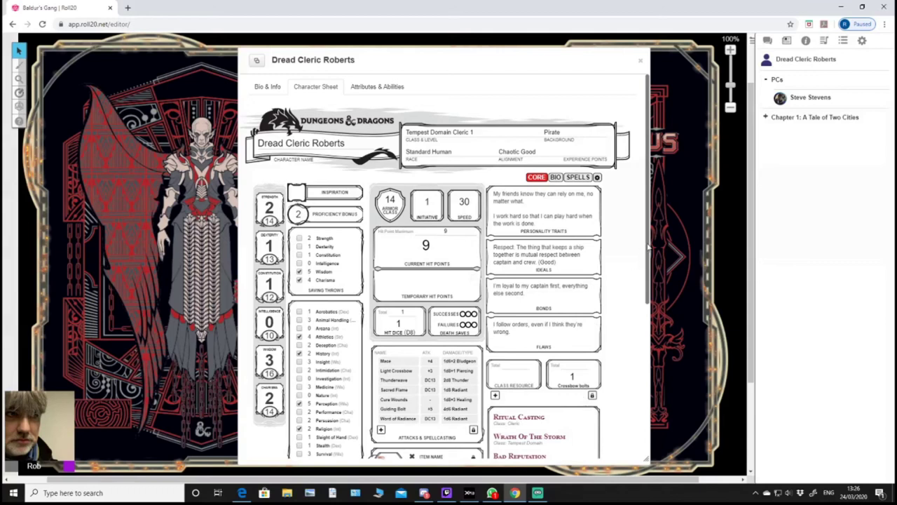
Examine the core page of the new character sheet, including skills, attacks, proficiencies, equipment and features.
left_click_drag(648, 251, 648, 382)
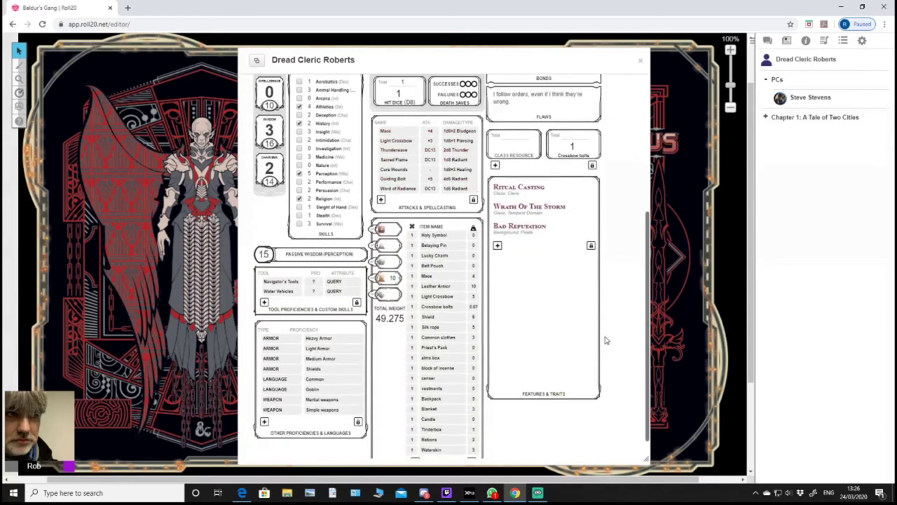
scroll(315, 342, "up", 1)
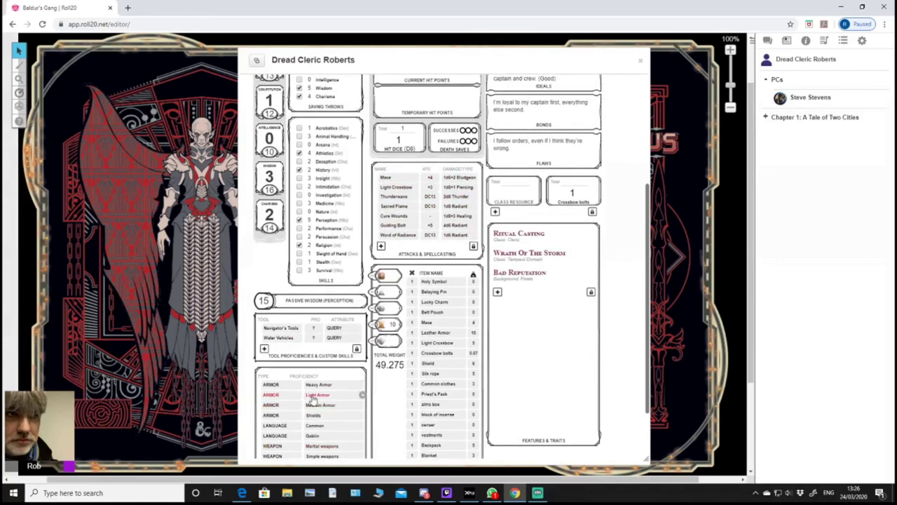
scroll(312, 407, "up", 4)
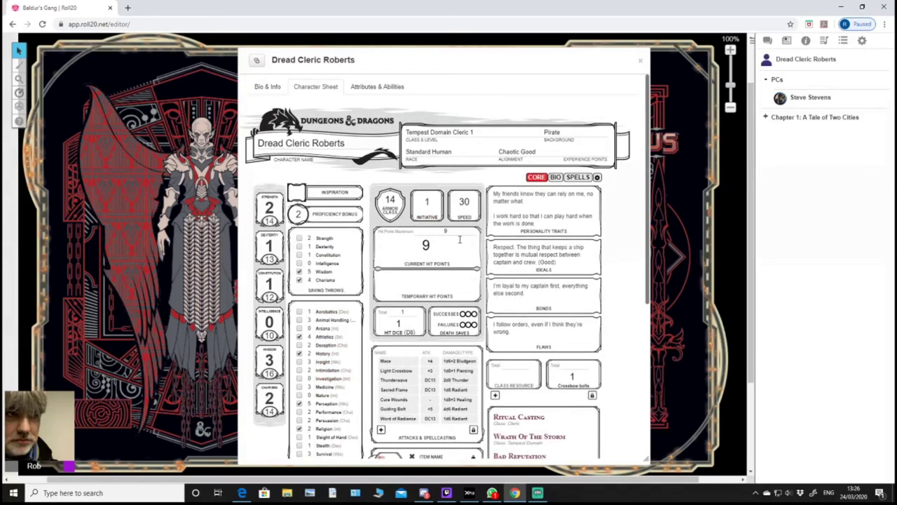
scroll(592, 397, "down", 1)
scroll(592, 397, "down", 3)
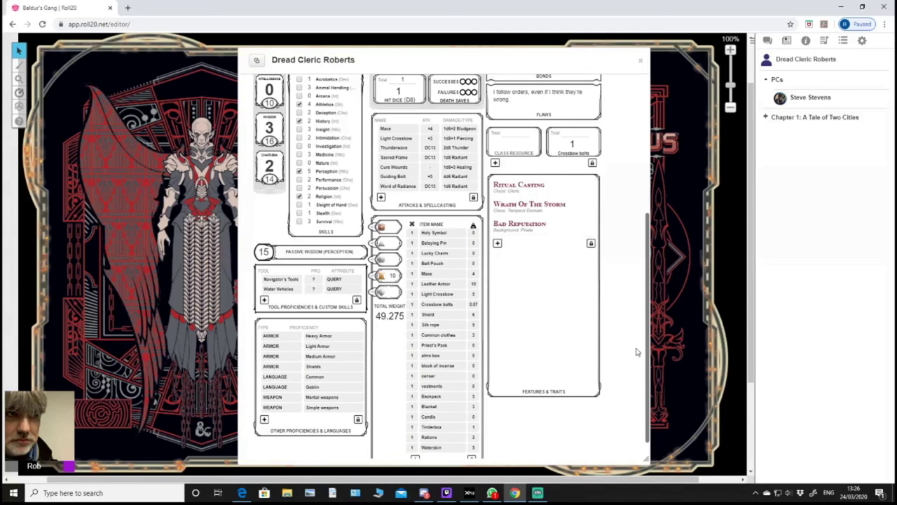
scroll(636, 352, "up", 5)
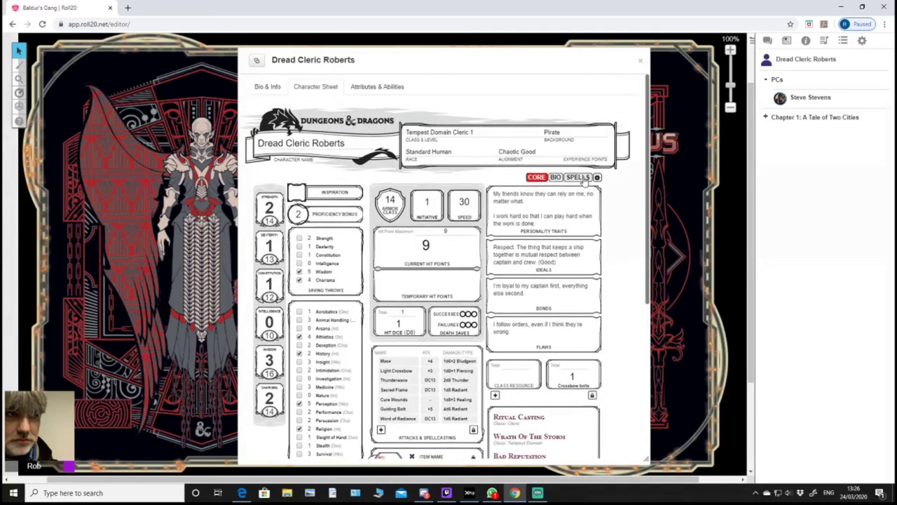
Set the remaining level 1 spell slots to 2 on the sheet's spells page and close the character sheet.
left_click(585, 179)
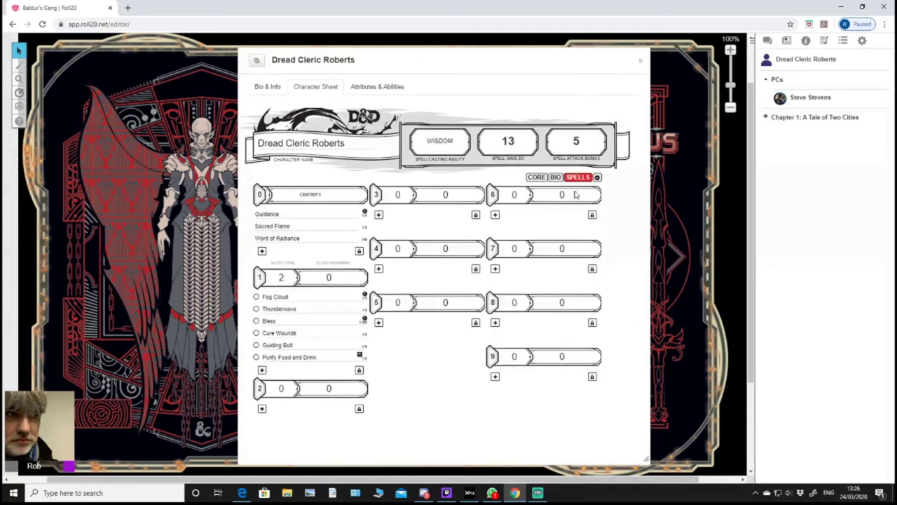
left_click(344, 278)
type("2")
left_click(446, 444)
left_click(641, 62)
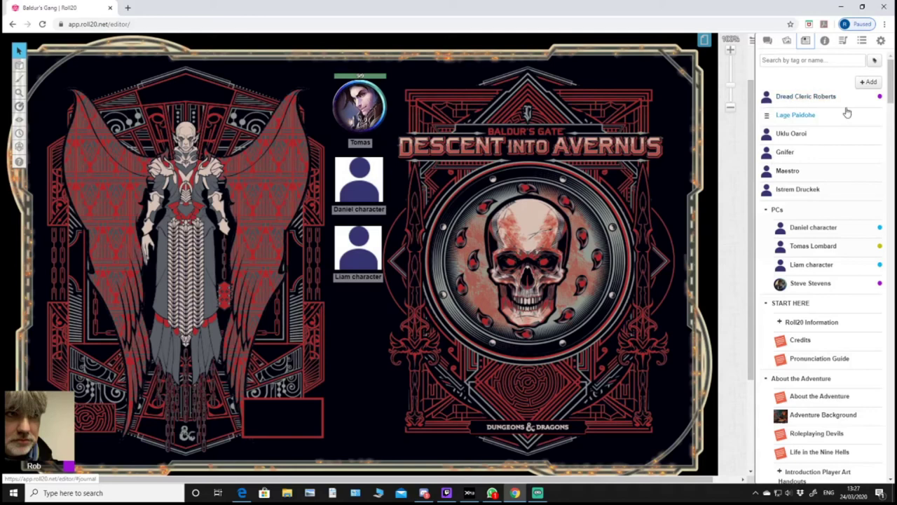
Examine the art library's marketplace purchases and the recent uploads in the personal library for token images.
left_click(787, 41)
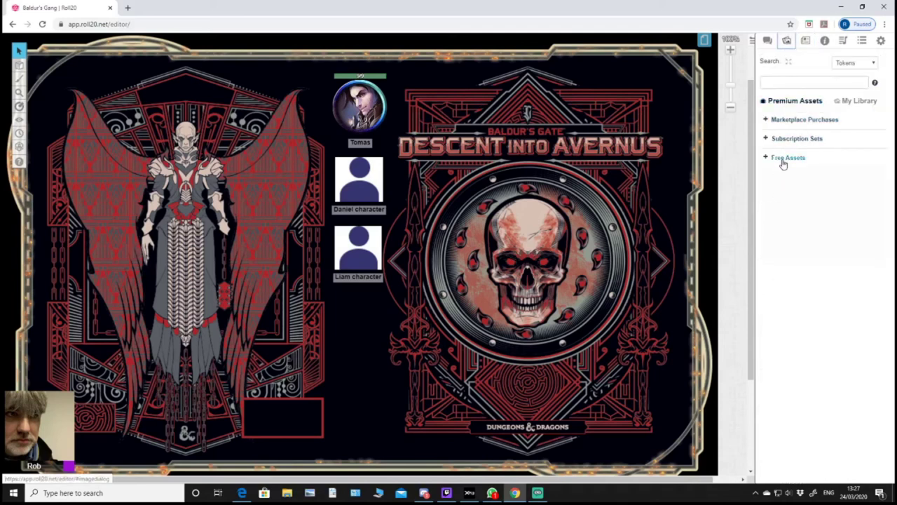
left_click(767, 120)
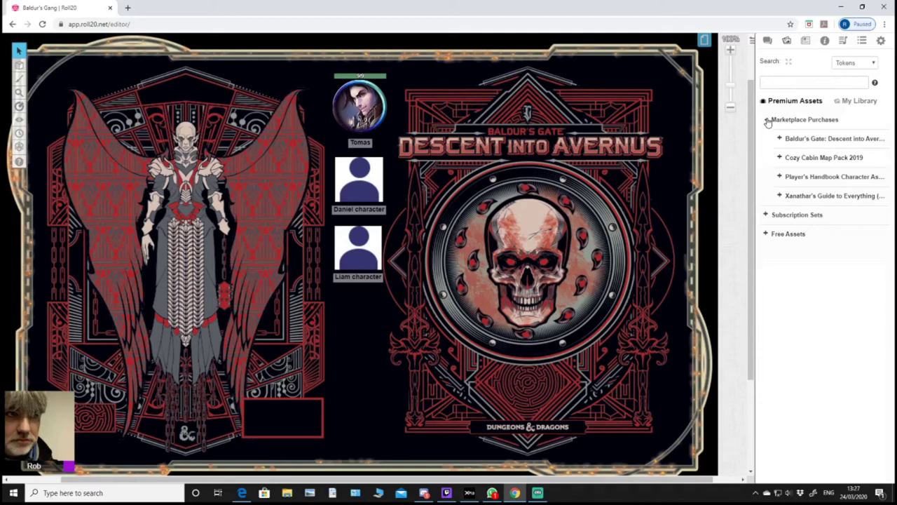
left_click(859, 101)
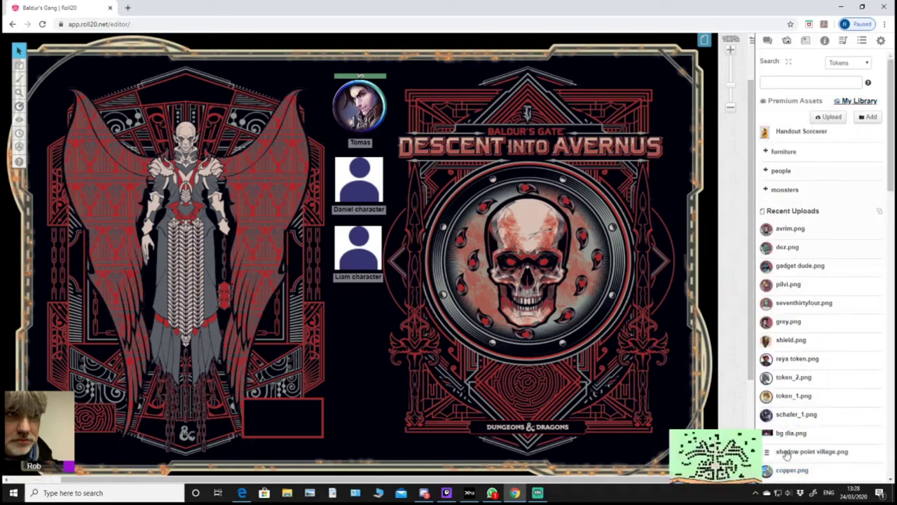
scroll(829, 393, "down", 1)
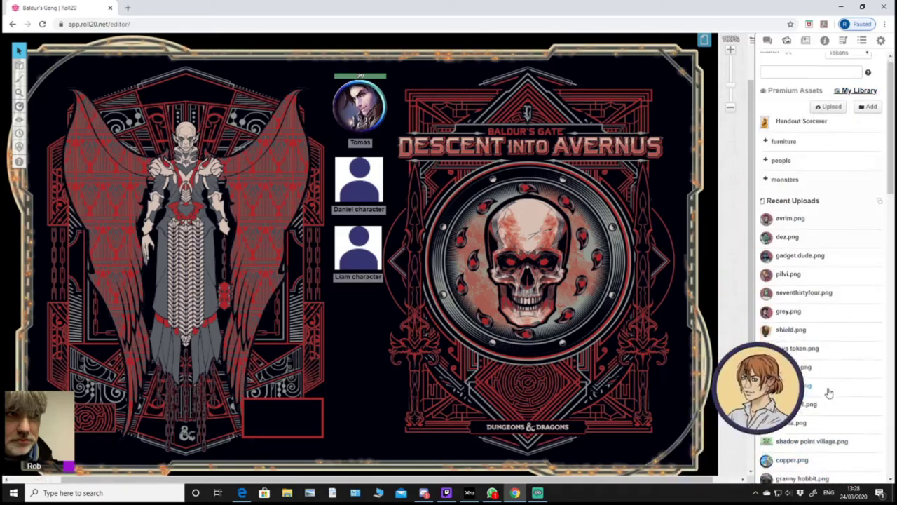
scroll(828, 393, "down", 3)
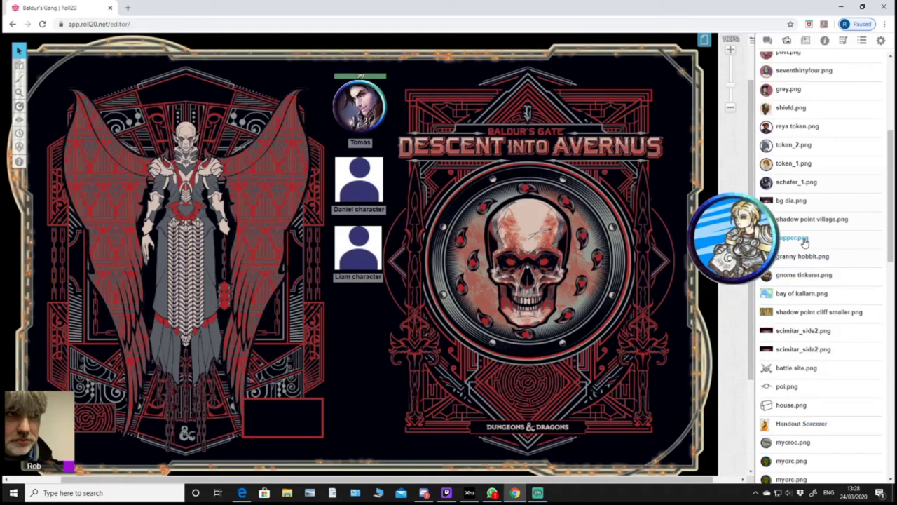
scroll(804, 242, "up", 4)
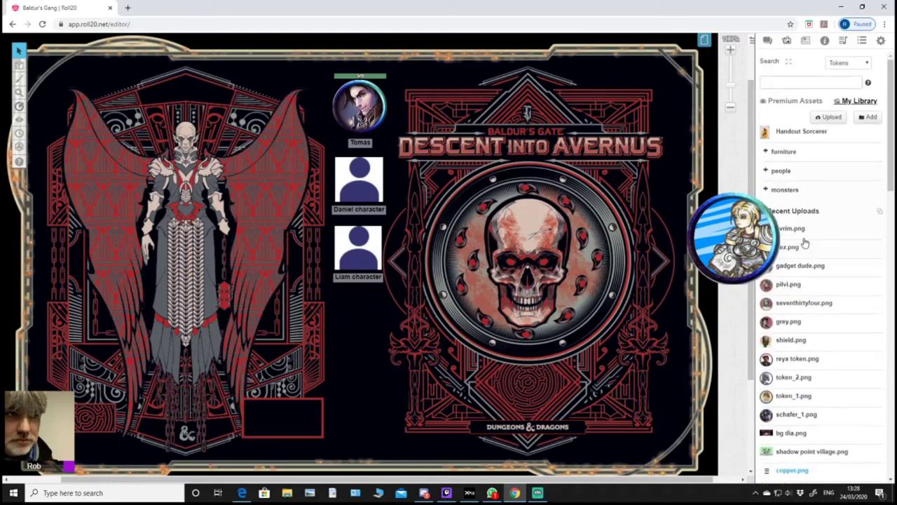
Place the Fighter 4 token from the purchased Player's Handbook character assets on the map below the three existing character tokens.
left_click(792, 101)
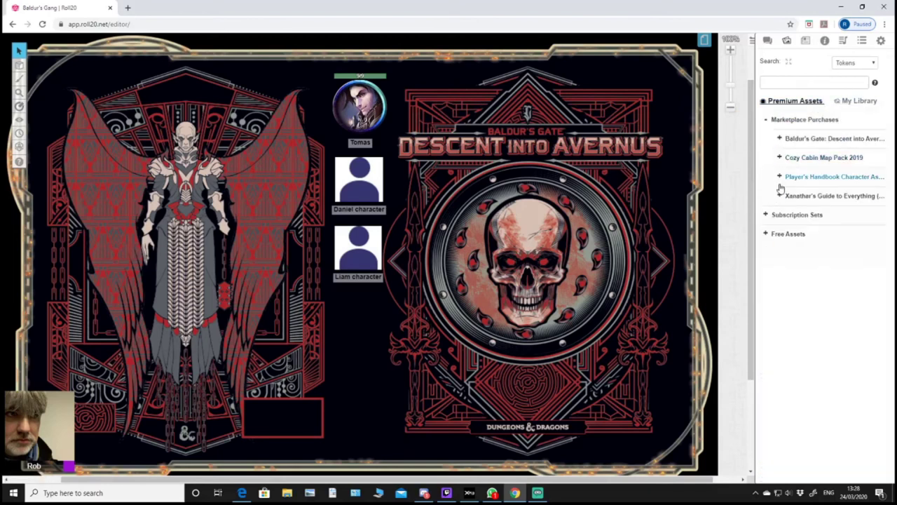
left_click(780, 178)
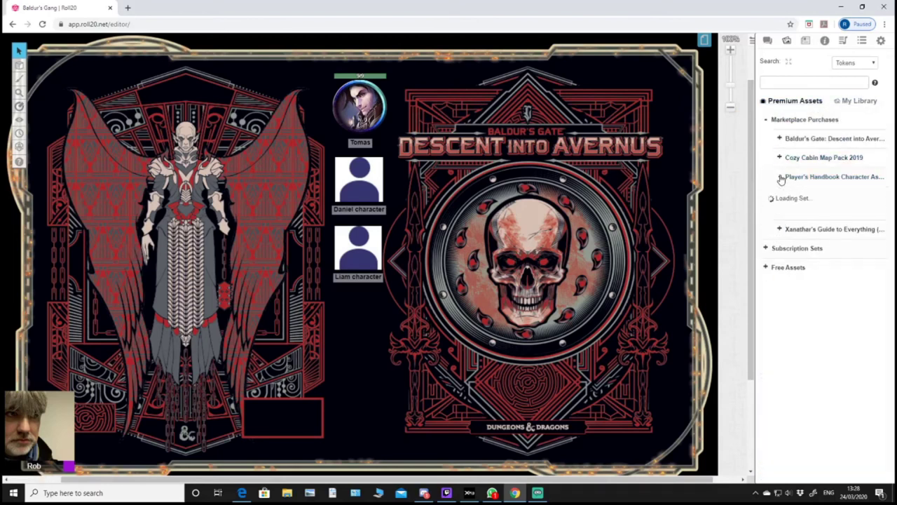
mouse_move(849, 316)
scroll(850, 318, "down", 6)
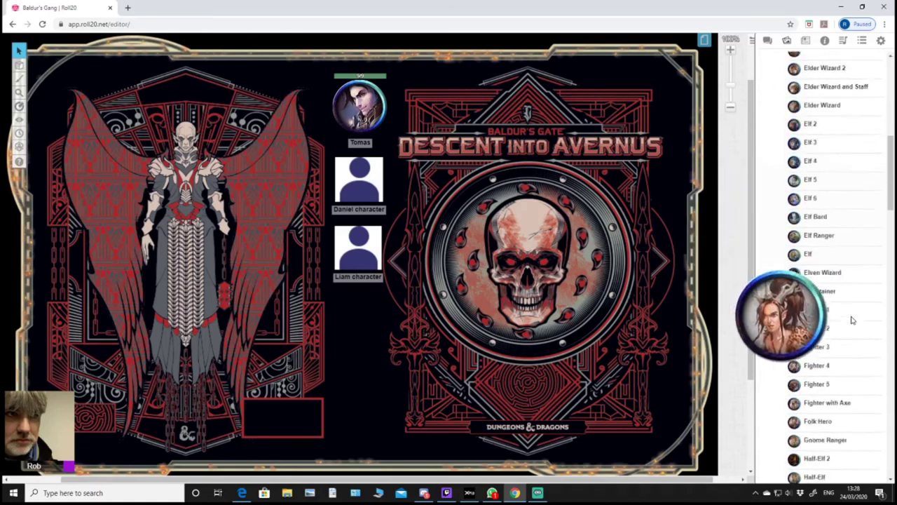
scroll(851, 318, "down", 4)
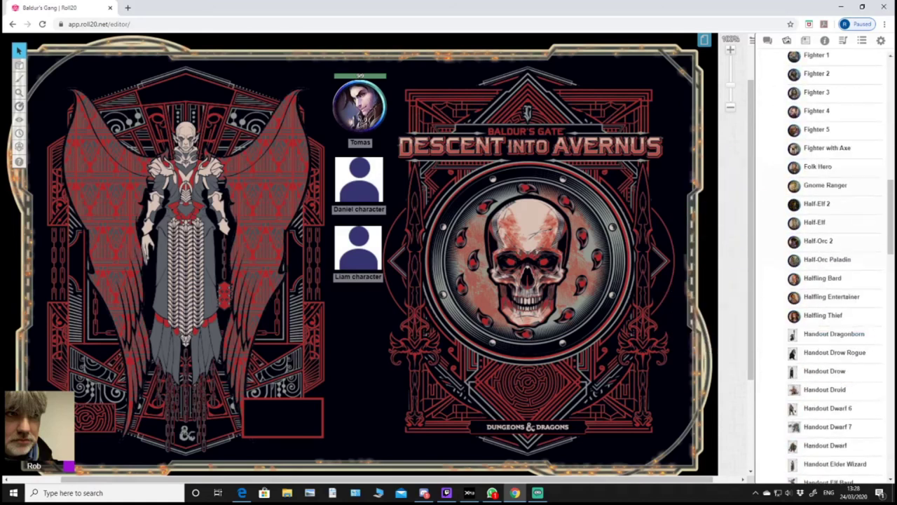
mouse_move(821, 117)
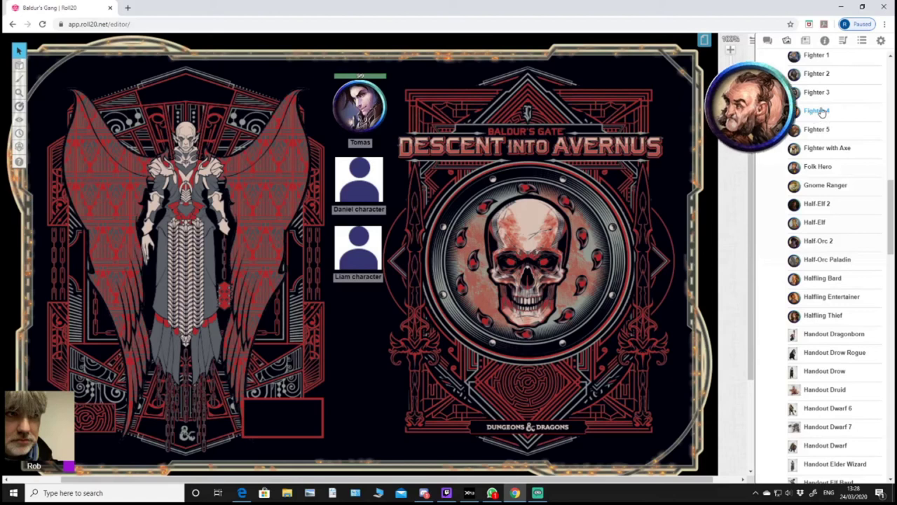
left_click_drag(821, 112, 358, 331)
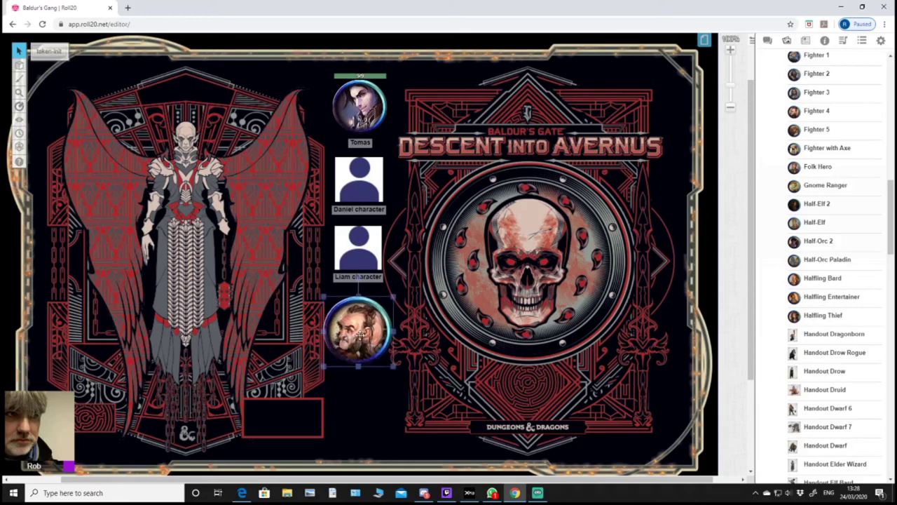
Make the newly placed Fighter 4 token represent the character Dread Cleric Roberts in its token settings.
left_click(499, 335)
left_click(326, 346)
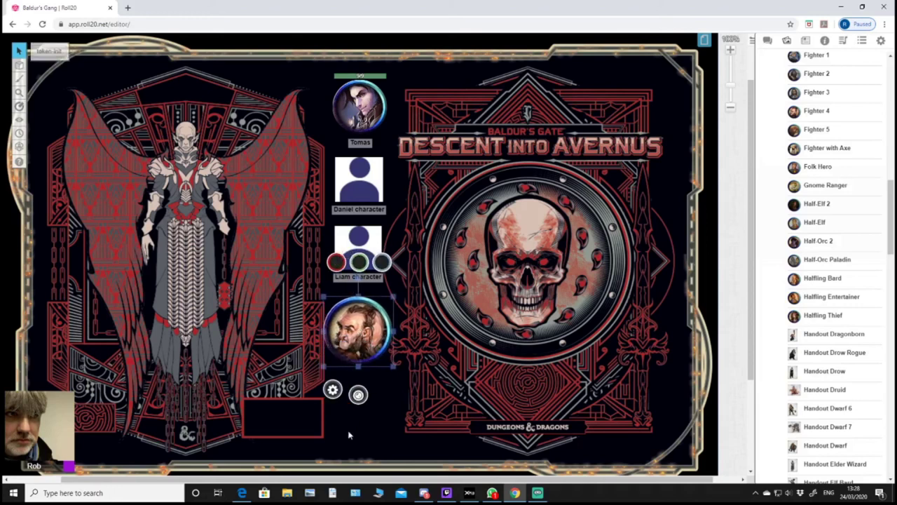
left_click(333, 391)
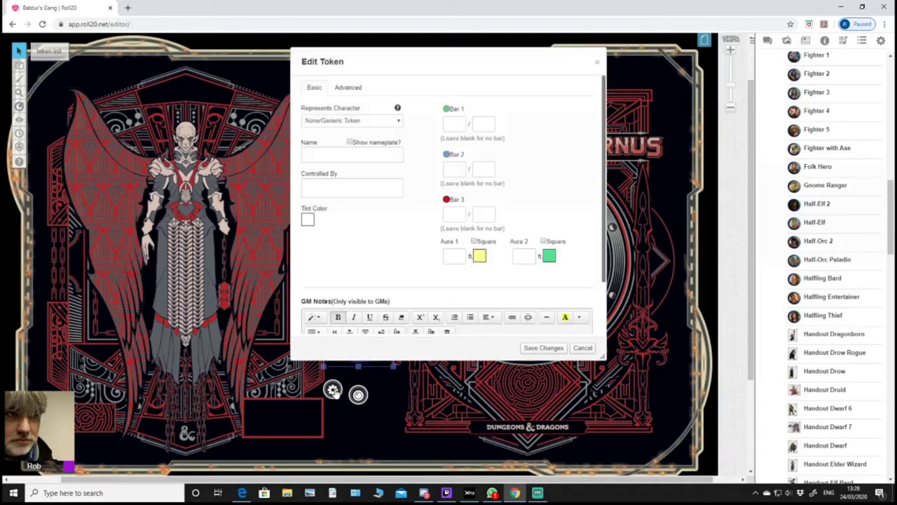
left_click(397, 122)
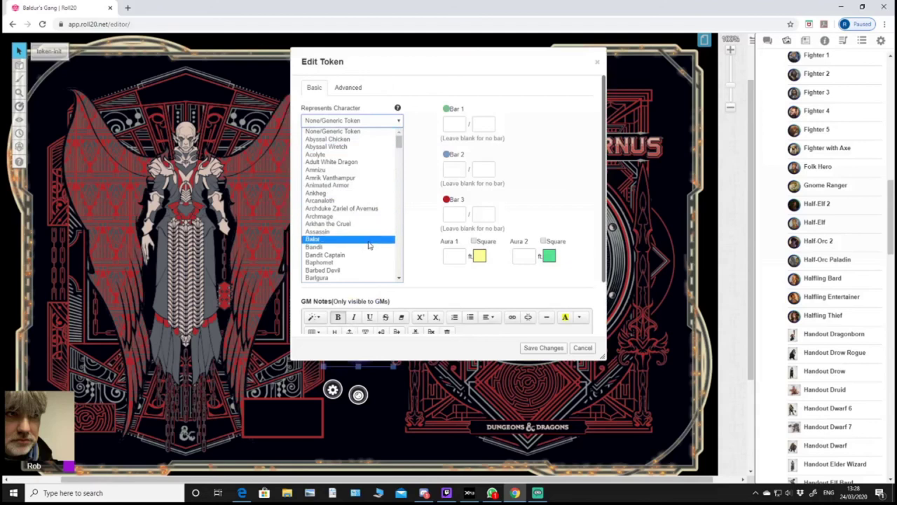
scroll(370, 245, "down", 5)
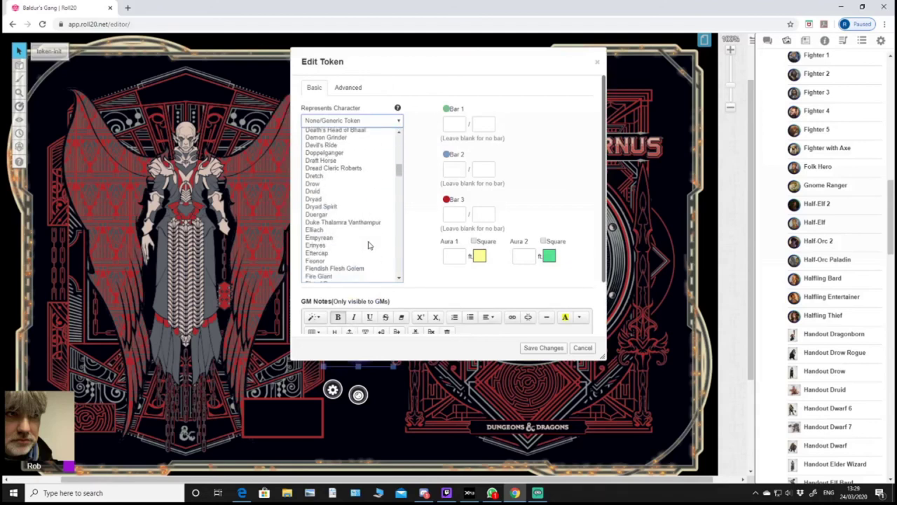
left_click(338, 170)
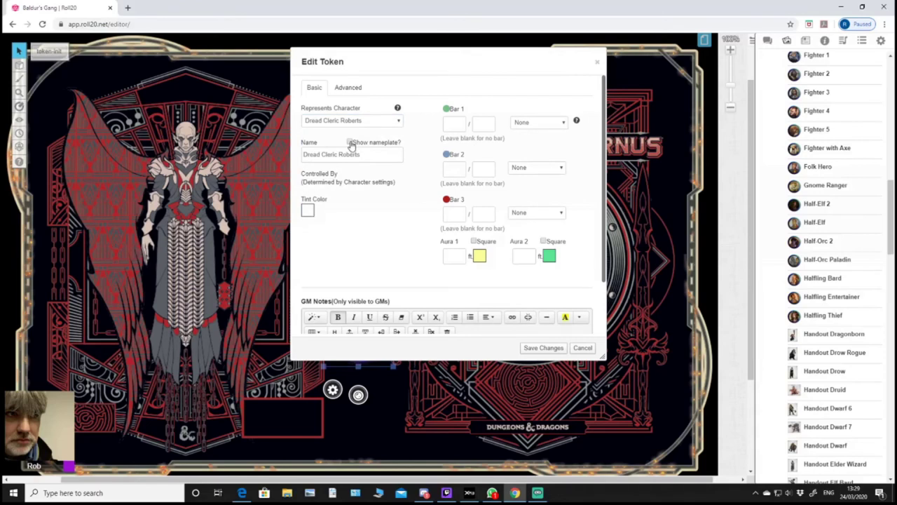
Show the token's nameplate, shorten its name to Roberts, and save the token settings.
left_click(350, 142)
left_click_drag(340, 155, 283, 157)
key("BackSpace")
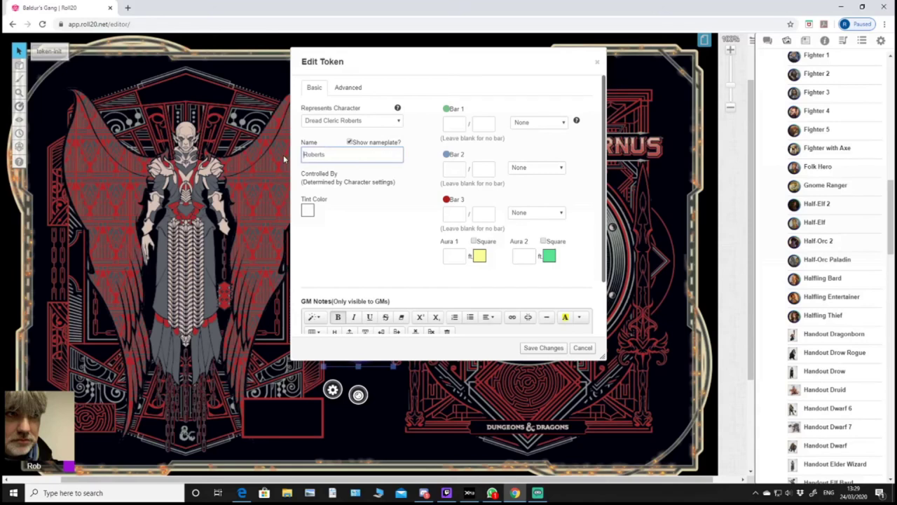
left_click(364, 256)
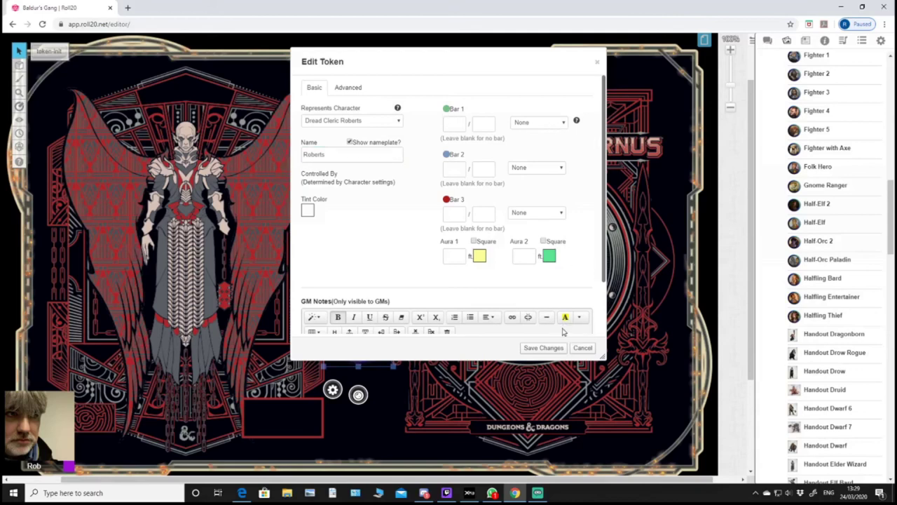
left_click(552, 350)
left_click(564, 326)
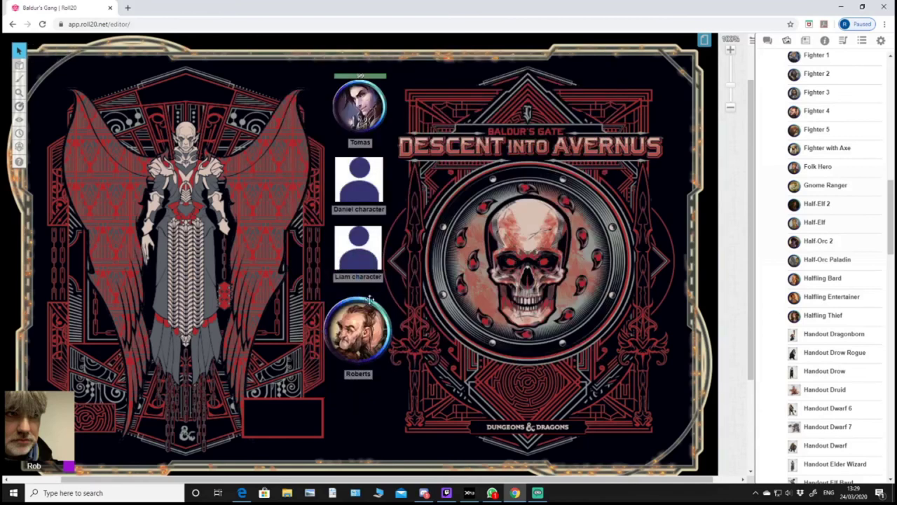
Link the Roberts token's Bar 1 to the hp attribute and Bar 2 to ac.
left_click(351, 323)
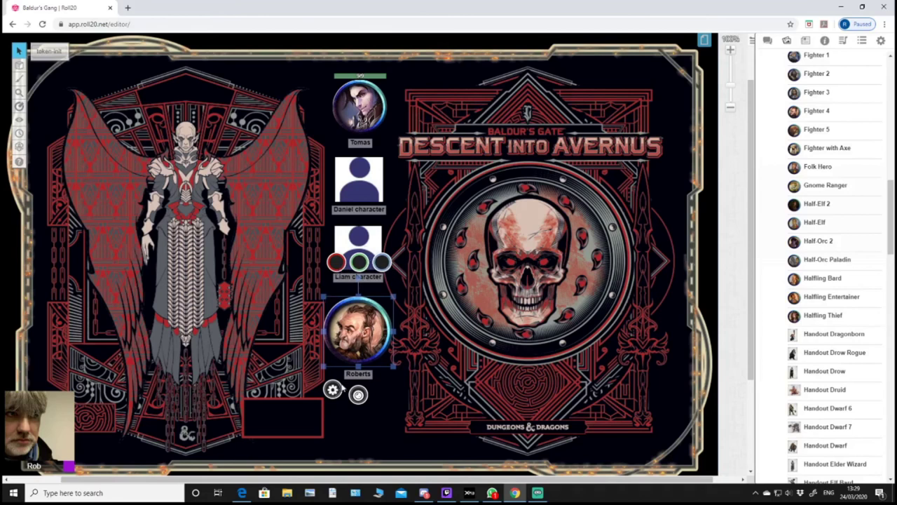
left_click(333, 391)
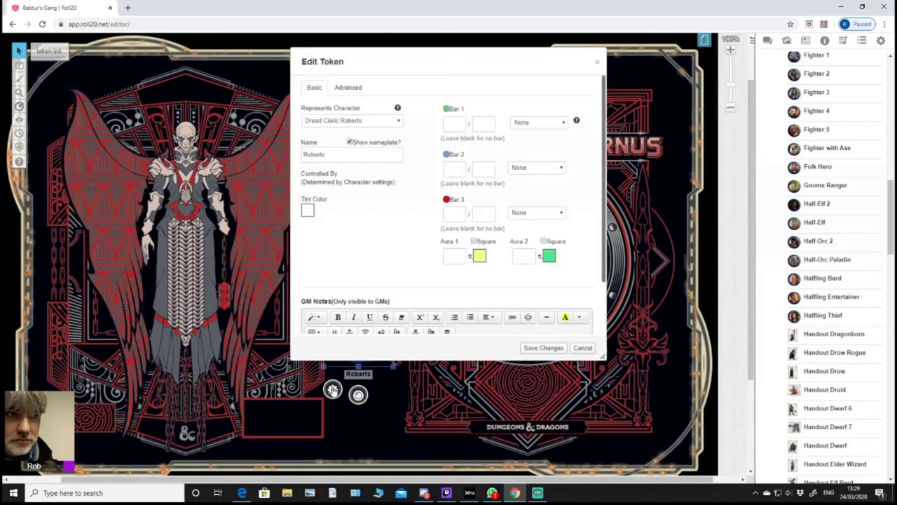
left_click(545, 124)
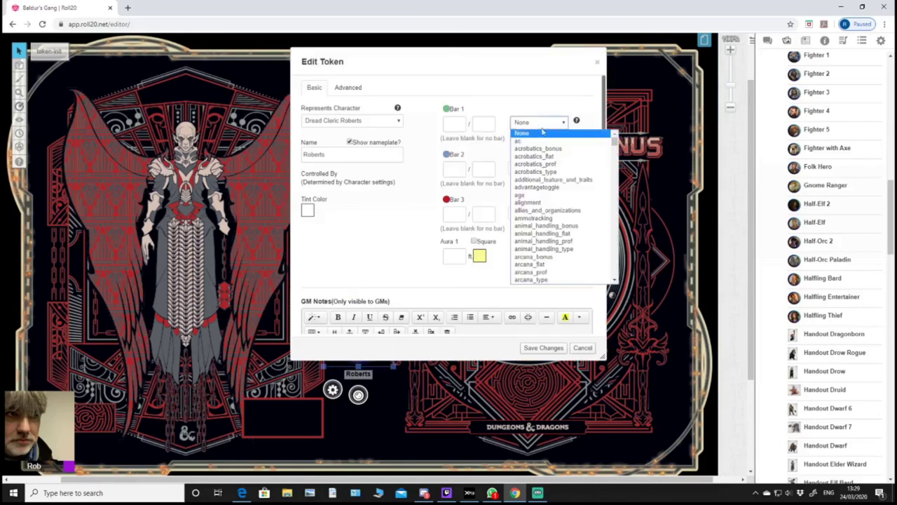
scroll(540, 277, "down", 10)
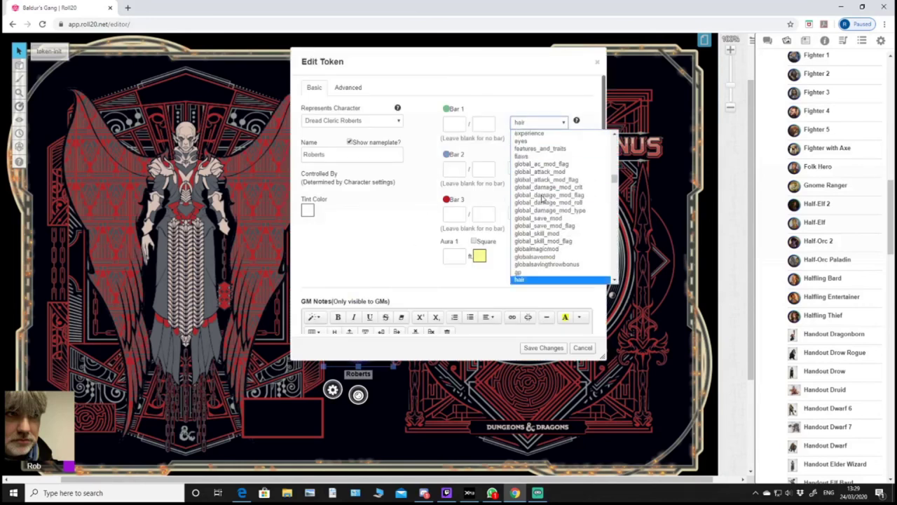
key("h")
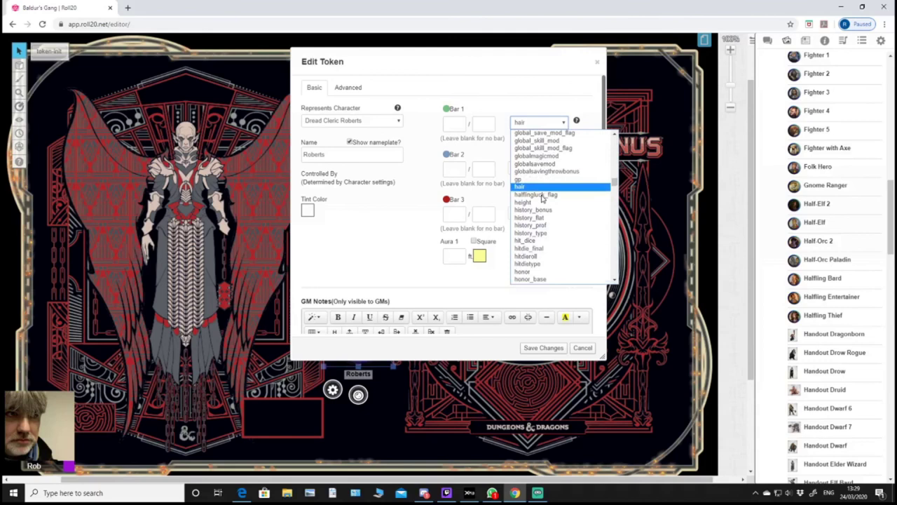
scroll(526, 250, "down", 3)
left_click(526, 249)
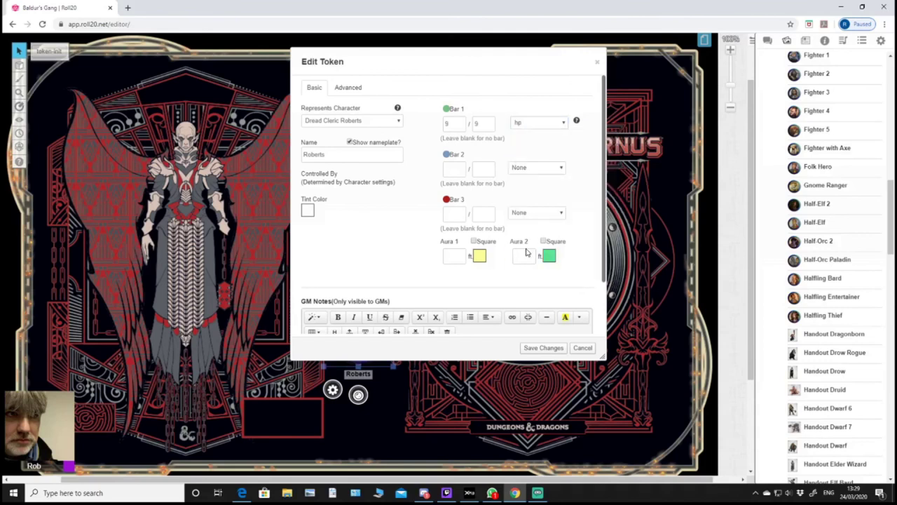
left_click(527, 171)
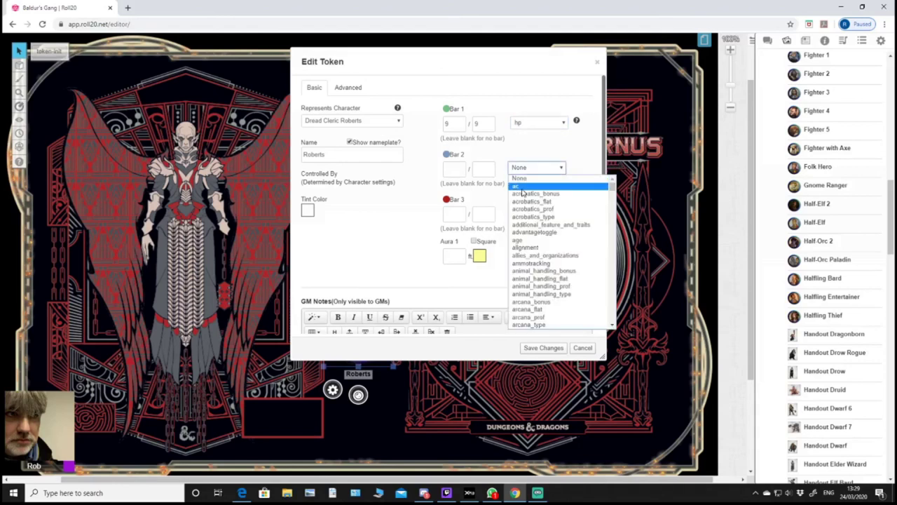
left_click(522, 186)
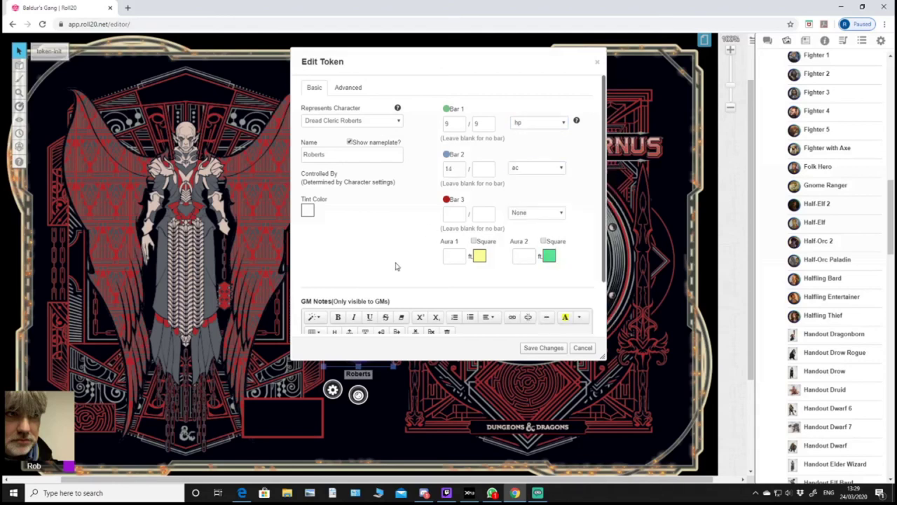
Let all players see the token's name and Bar 1, give it sight, and save the token settings.
left_click(350, 89)
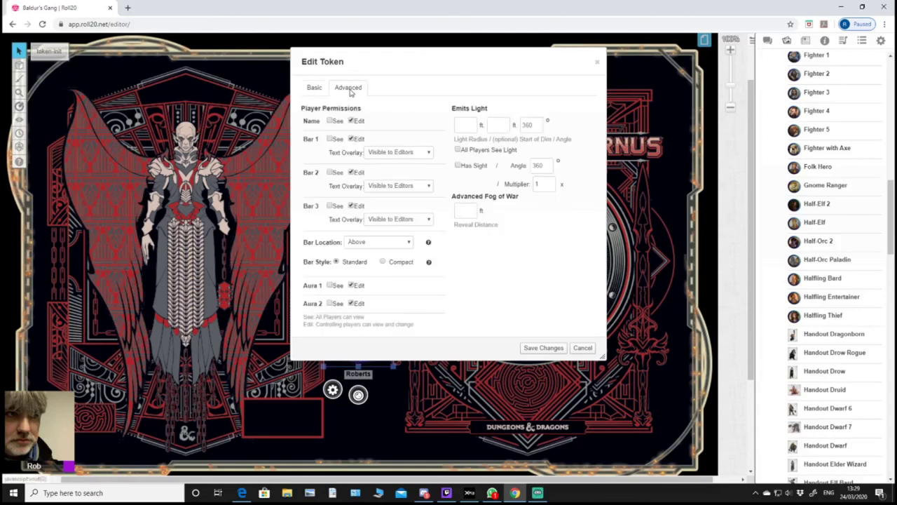
left_click(330, 121)
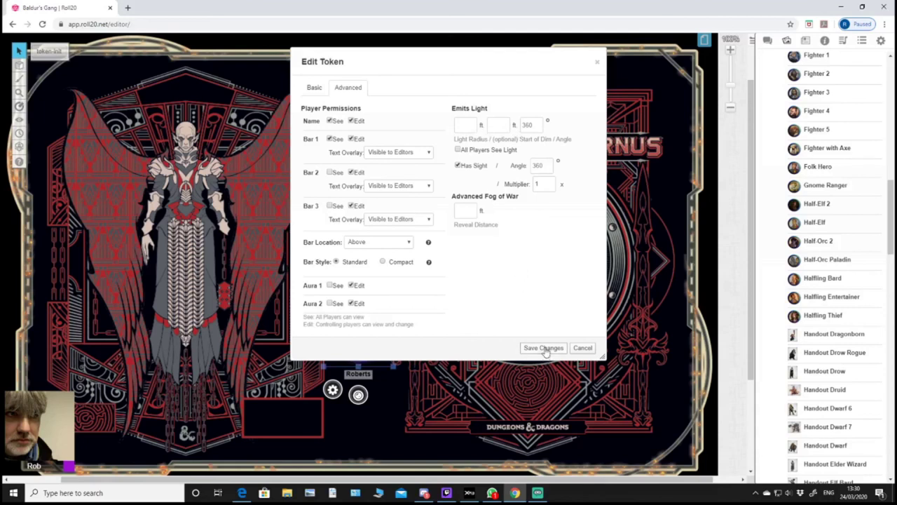
left_click(545, 349)
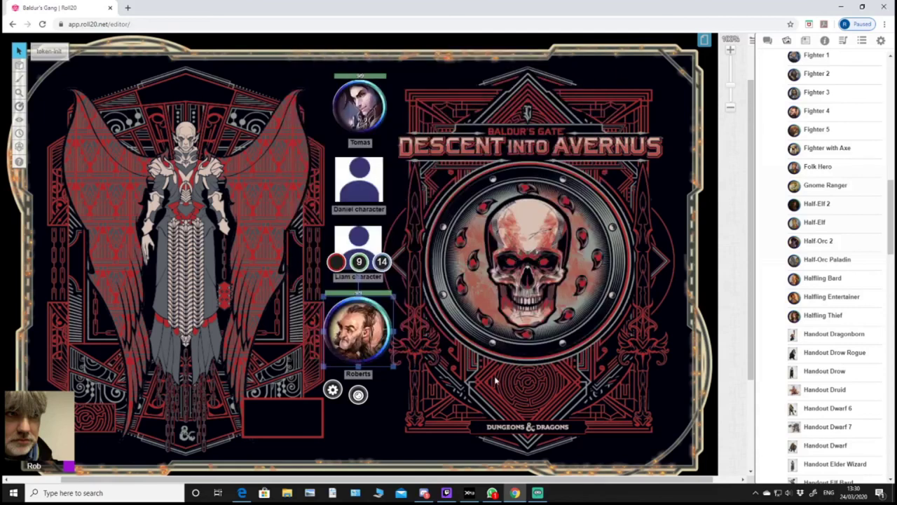
left_click(354, 387)
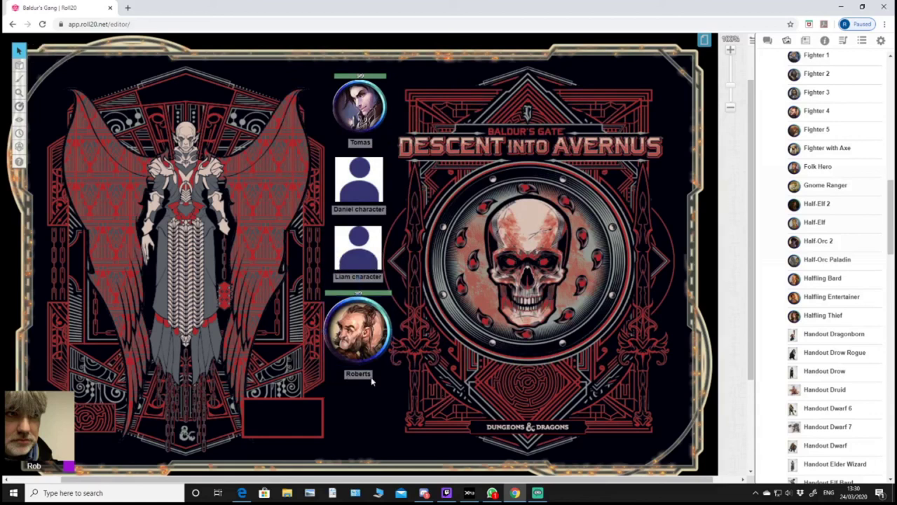
Assign the selected Roberts token as the default token of the Dread Cleric Roberts journal character.
left_click(371, 340)
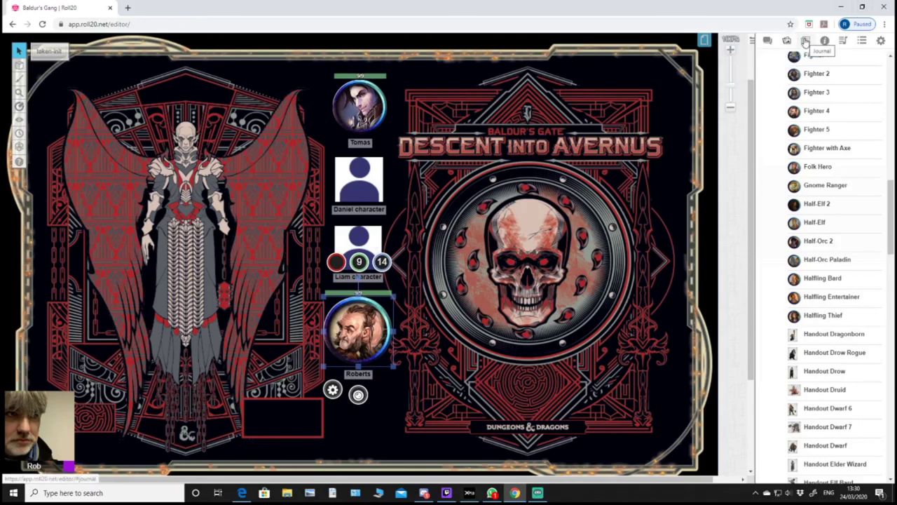
left_click(806, 42)
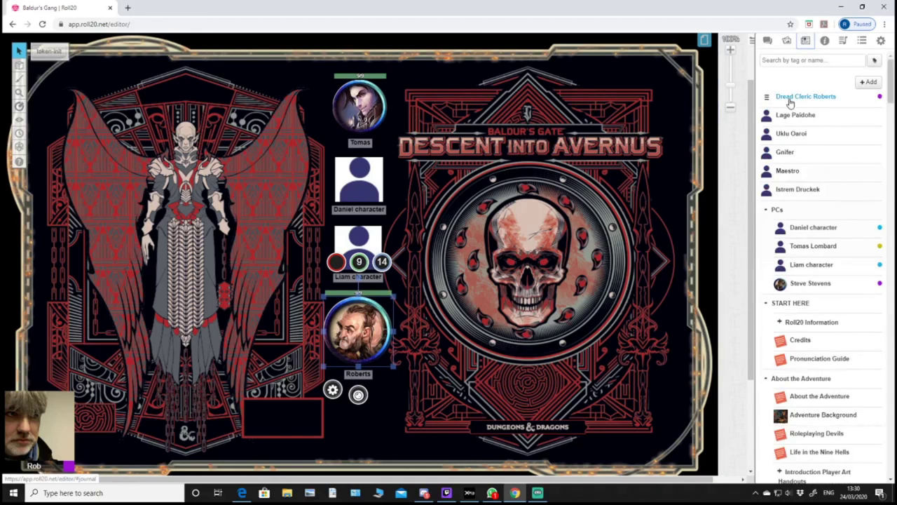
left_click(790, 99)
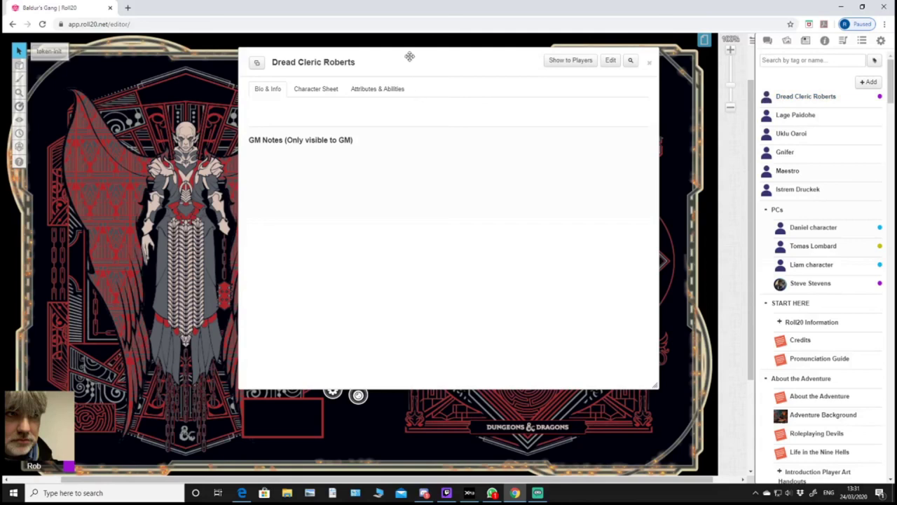
left_click_drag(412, 58, 509, 77)
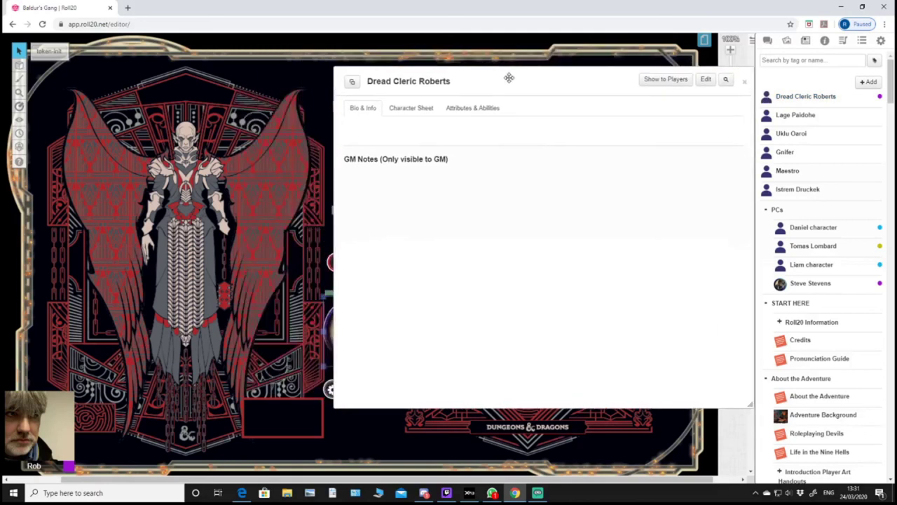
left_click(709, 81)
left_click_drag(459, 70, 618, 59)
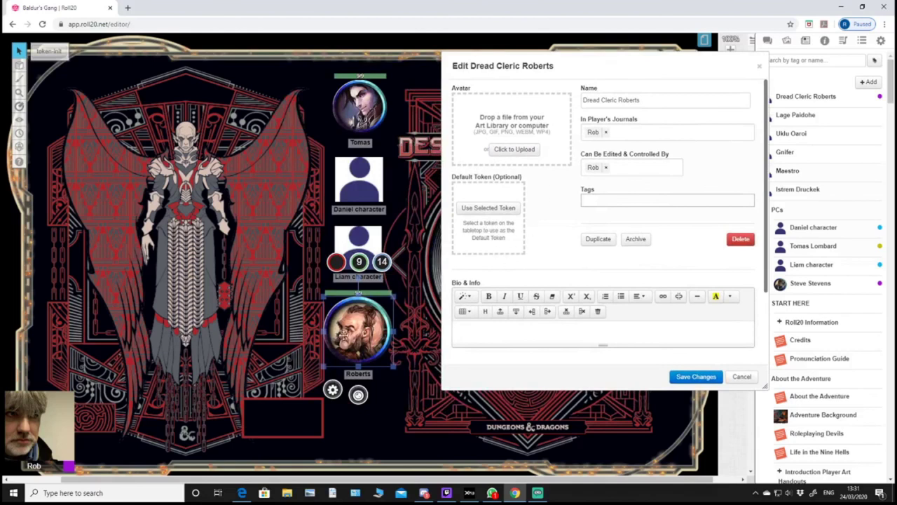
left_click(483, 210)
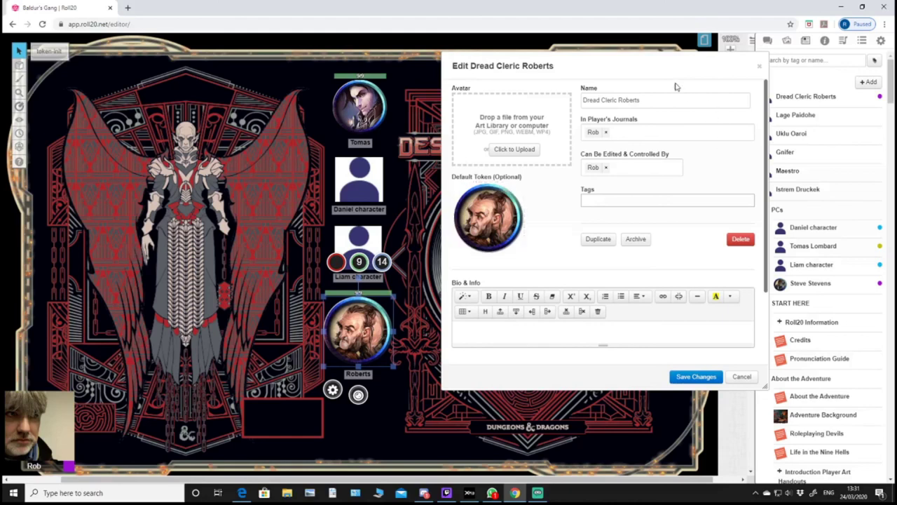
Set the Fighter 4 image from the art library as the character's avatar, save the changes, and return to the journal.
left_click_drag(668, 68, 505, 81)
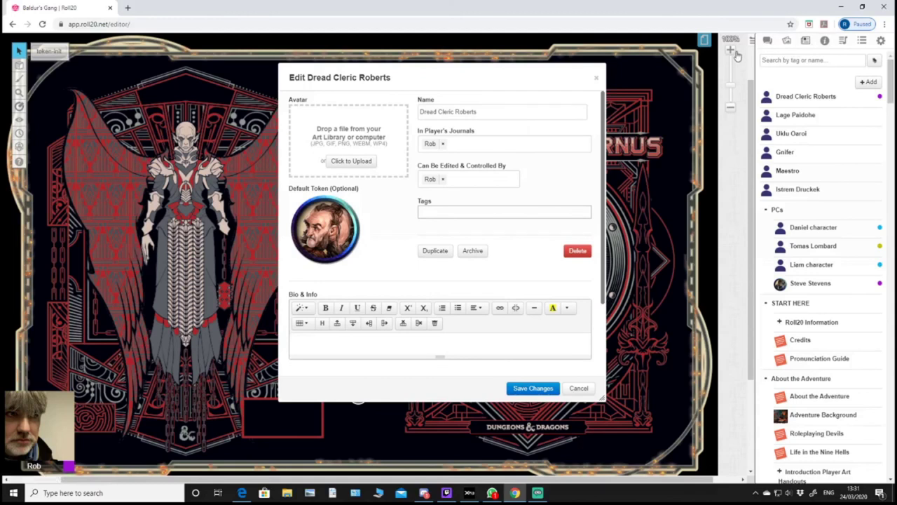
left_click(786, 42)
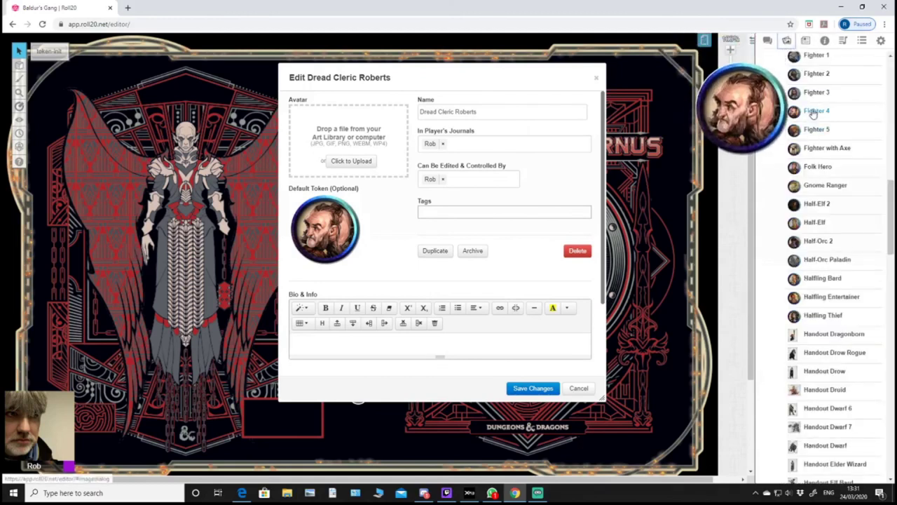
left_click_drag(813, 112, 356, 107)
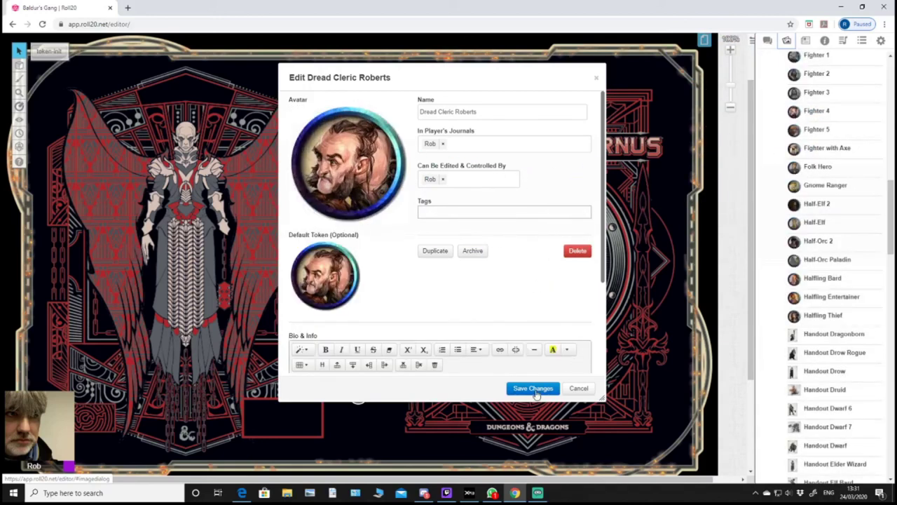
left_click(532, 391)
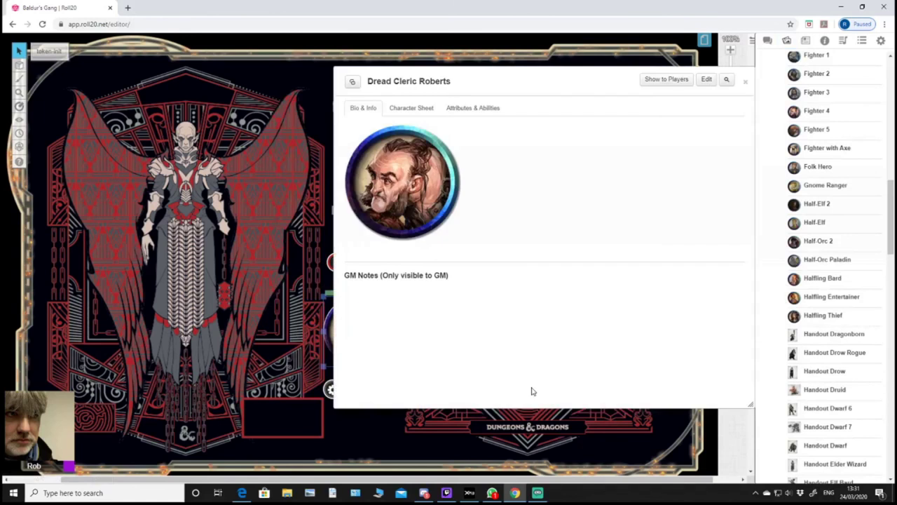
left_click(746, 81)
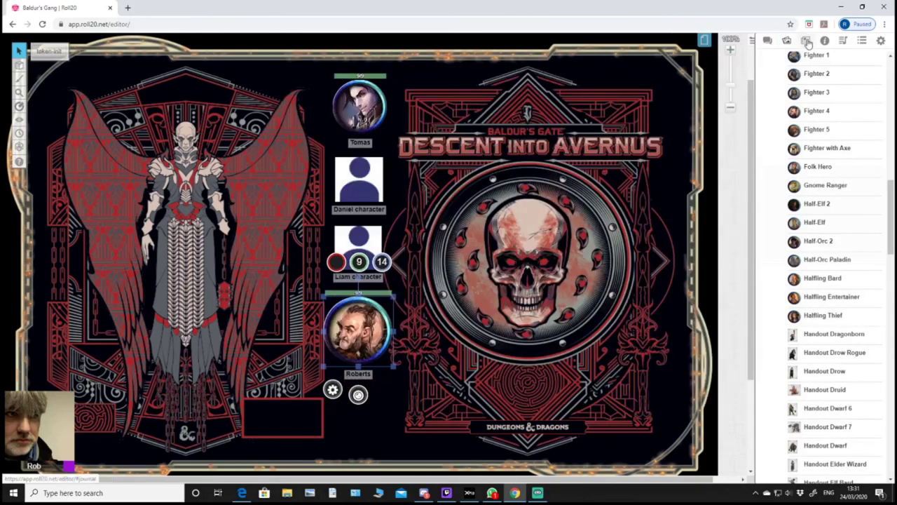
left_click(807, 41)
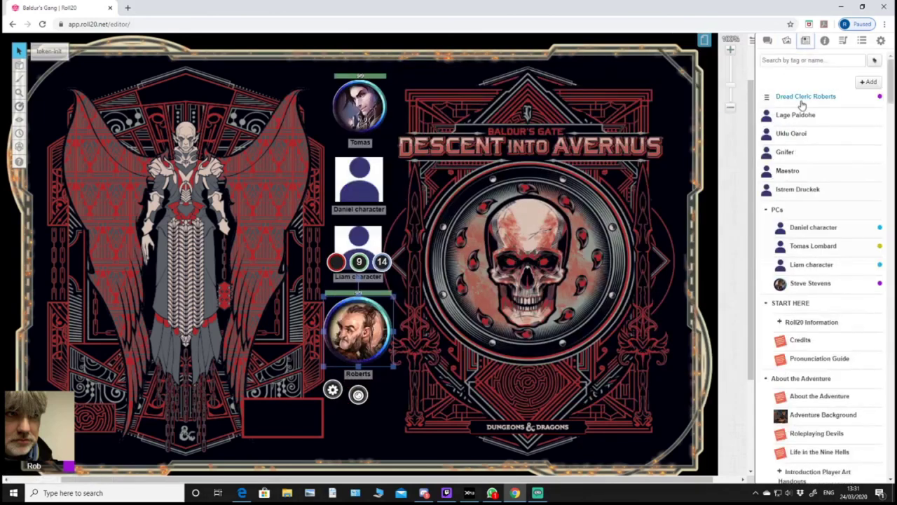